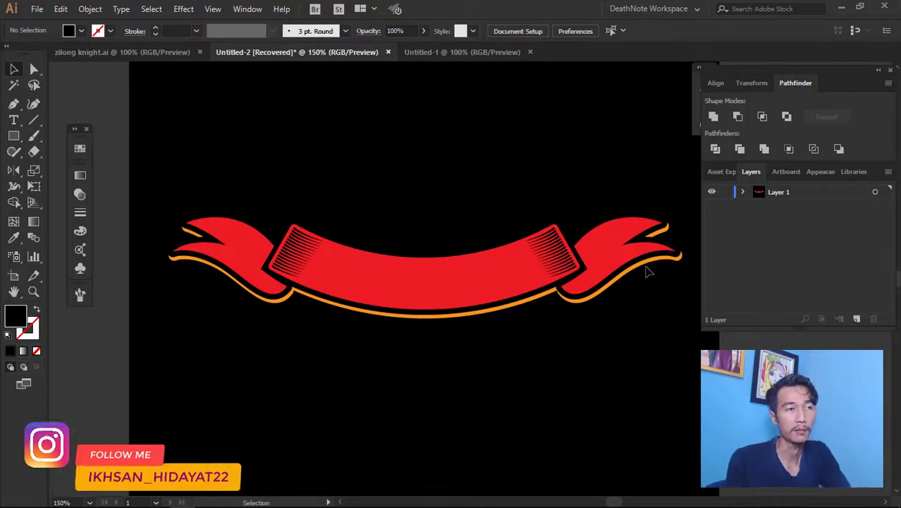
Scroll and zoom out to view the whole finished red ribbon reference.
{"action": "scroll", "coordinate": [302, 261], "scroll_direction": "up", "scroll_amount": 2}
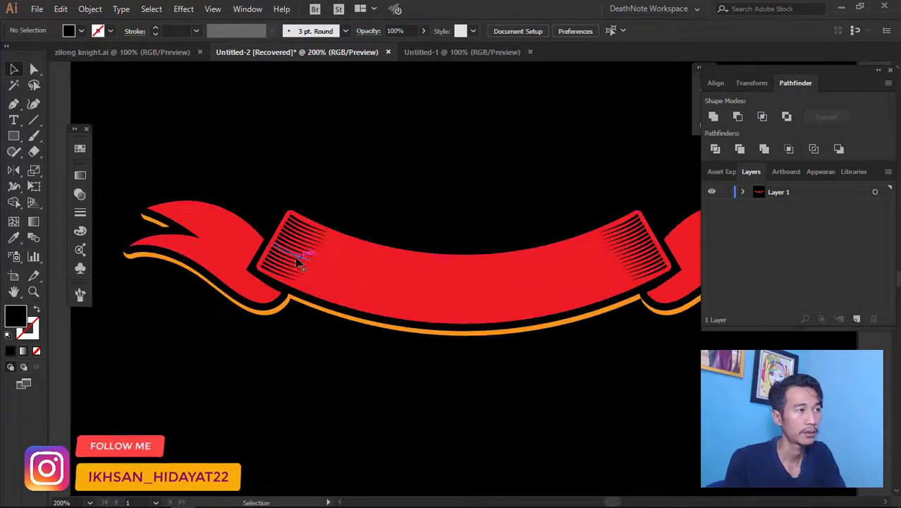
{"action": "scroll", "coordinate": [297, 261], "scroll_direction": "up", "scroll_amount": 1}
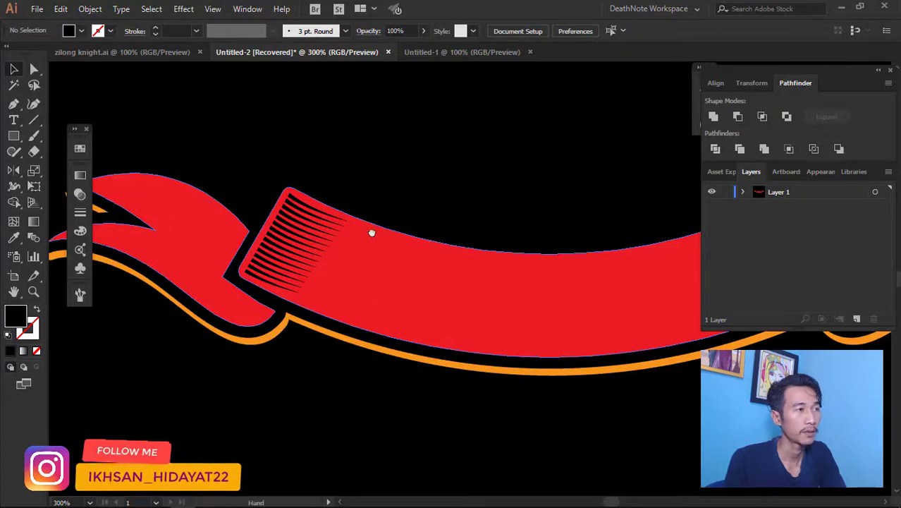
{"action": "scroll", "coordinate": [370, 234], "scroll_direction": "up", "scroll_amount": 1}
{"action": "scroll", "coordinate": [351, 234], "scroll_direction": "up", "scroll_amount": 1}
{"action": "scroll", "coordinate": [350, 233], "scroll_direction": "up", "scroll_amount": 1}
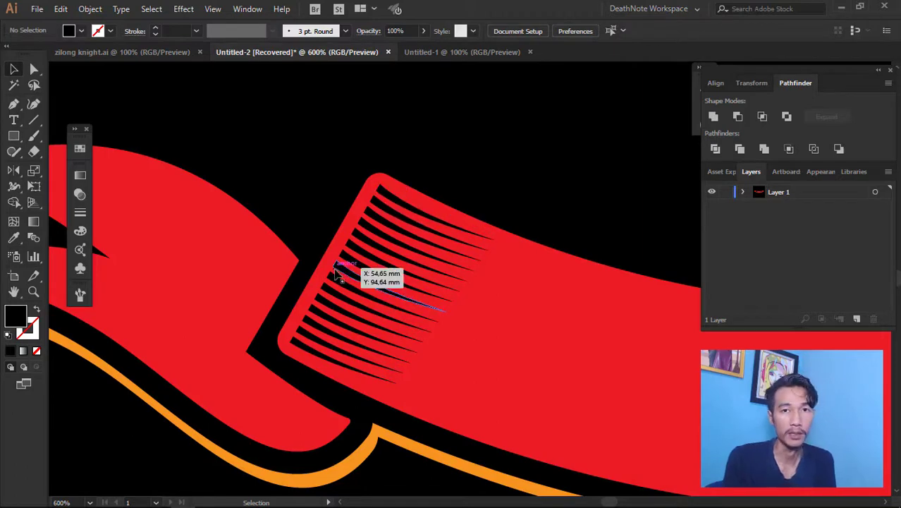
{"action": "scroll", "coordinate": [402, 268], "scroll_direction": "up", "scroll_amount": 1}
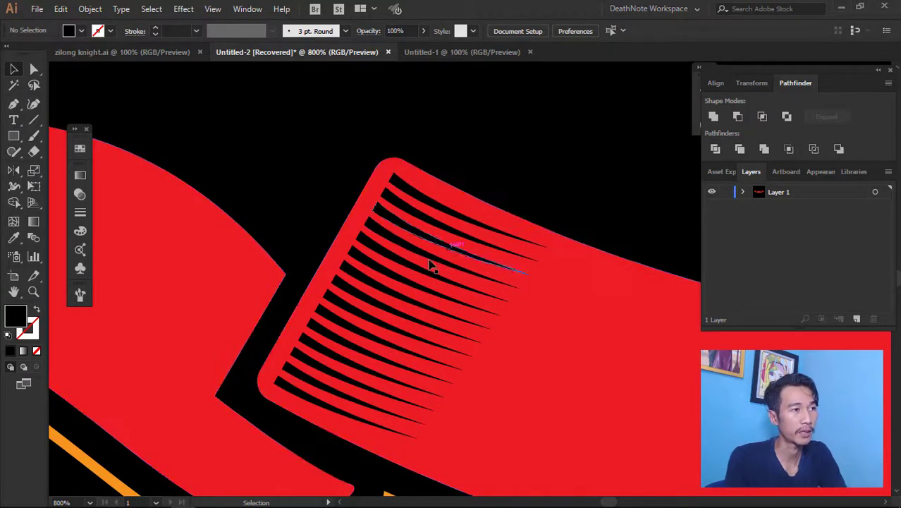
{"action": "scroll", "coordinate": [458, 282], "scroll_direction": "right", "scroll_amount": 2}
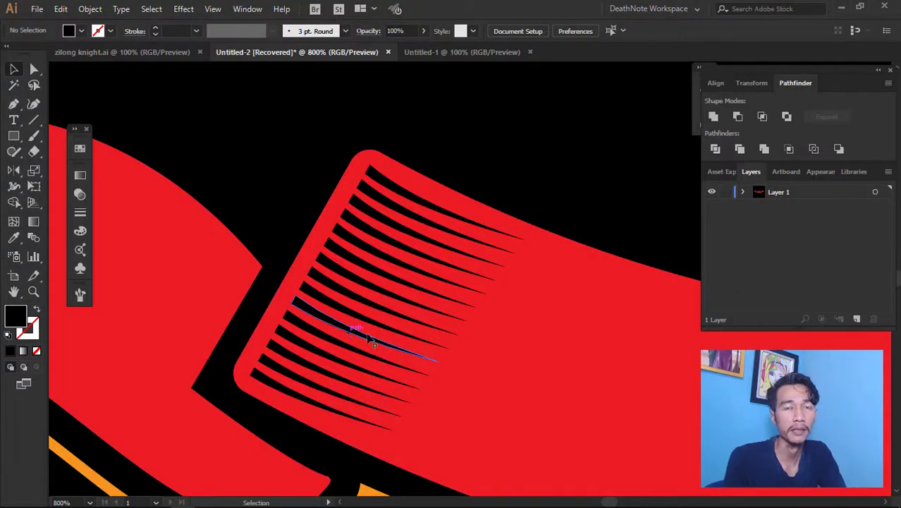
{"action": "key", "text": "ctrl+minus"}
{"action": "key", "text": "ctrl+minus"}
{"action": "key", "text": "ctrl+minus"}
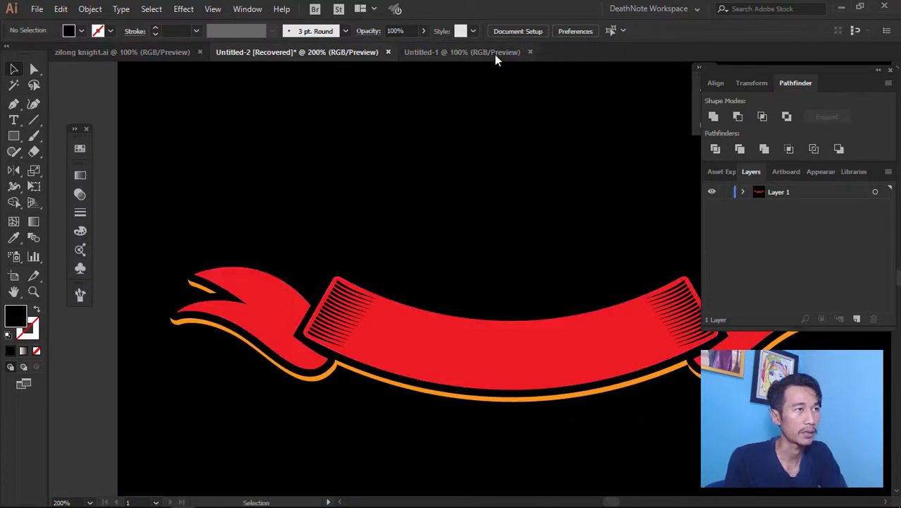
Draw a wide flat rectangle in Untitled-1 and fill it black.
{"action": "left_click", "coordinate": [495, 53]}
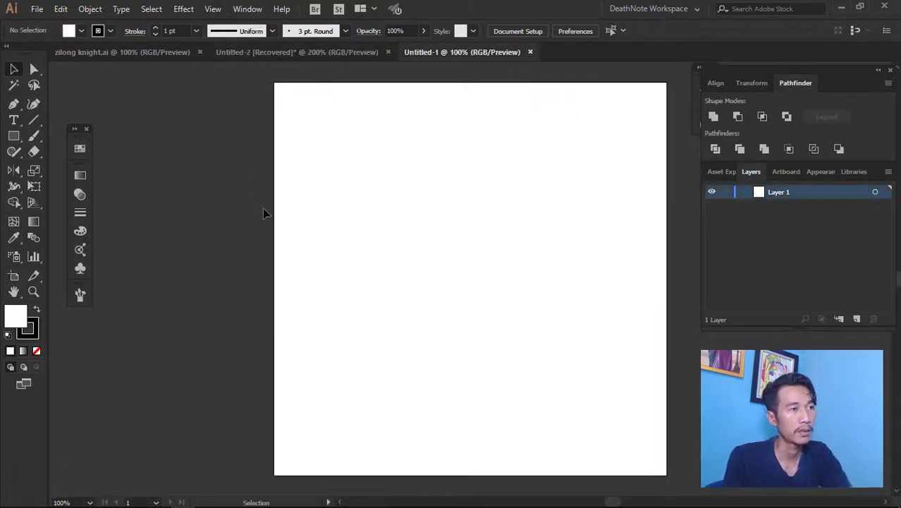
{"action": "left_click_drag", "start_coordinate": [381, 195], "coordinate": [584, 235]}
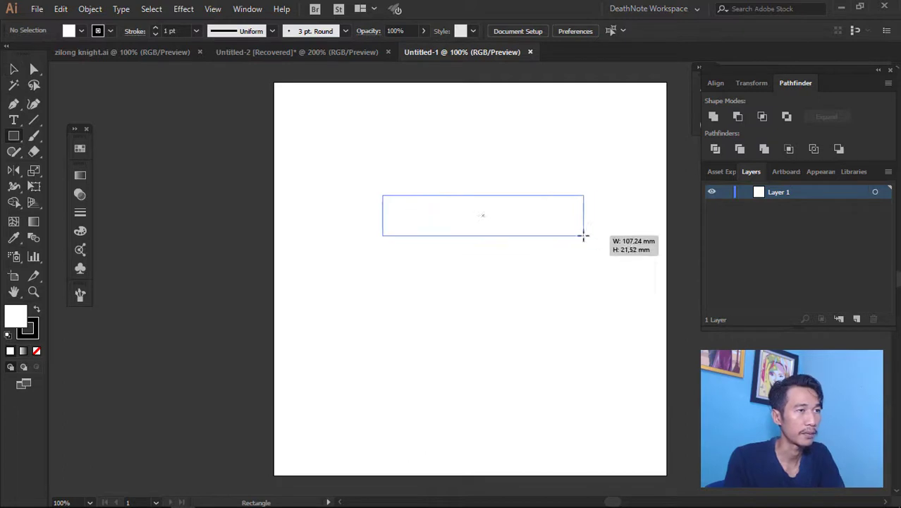
{"action": "key", "text": "ctrl+plus"}
{"action": "key", "text": "shift+x"}
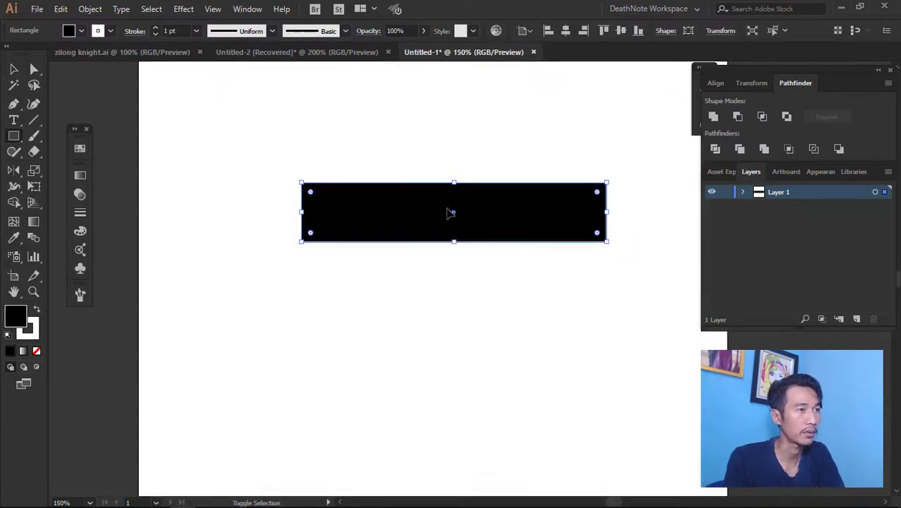
{"action": "key", "text": "ctrl+shift+a"}
{"action": "key", "text": "v"}
{"action": "left_click_drag", "start_coordinate": [485, 213], "coordinate": [457, 214]}
{"action": "key", "text": "ctrl+plus"}
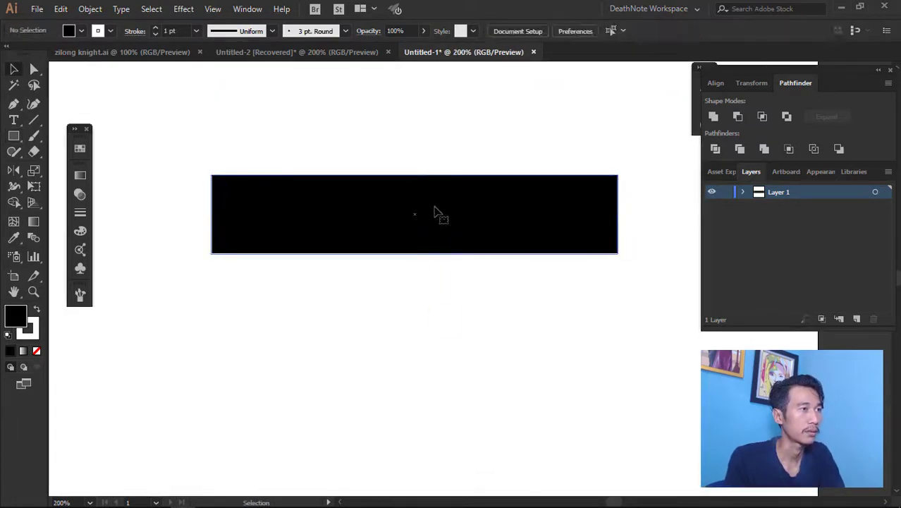
Bend the rectangle into a downward arc with a -33% Arc warp.
{"action": "left_click", "coordinate": [182, 9]}
{"action": "mouse_move", "coordinate": [199, 180]}
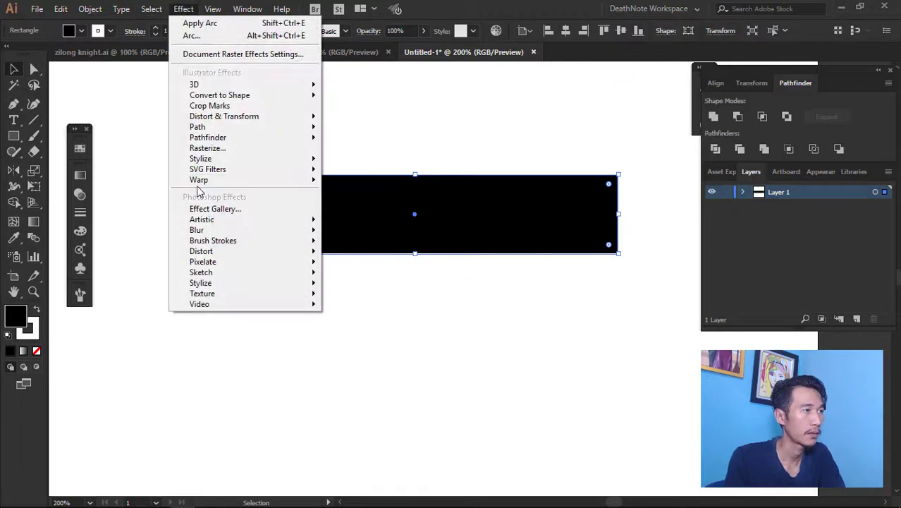
{"action": "left_click", "coordinate": [141, 183]}
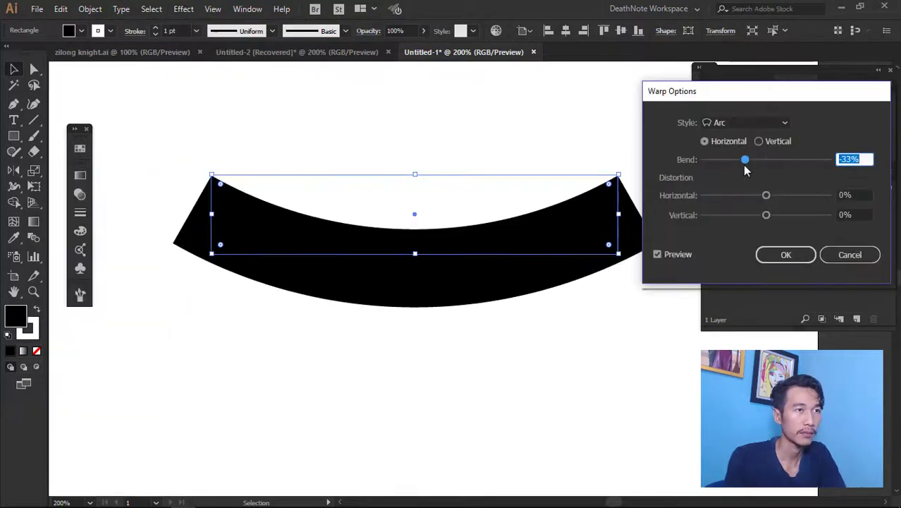
{"action": "mouse_move", "coordinate": [744, 160]}
{"action": "left_mouse_down"}
{"action": "mouse_move", "coordinate": [737, 161]}
{"action": "mouse_move", "coordinate": [744, 161]}
{"action": "left_mouse_up"}
{"action": "left_click", "coordinate": [786, 254]}
{"action": "left_click_drag", "start_coordinate": [628, 231], "coordinate": [618, 227]}
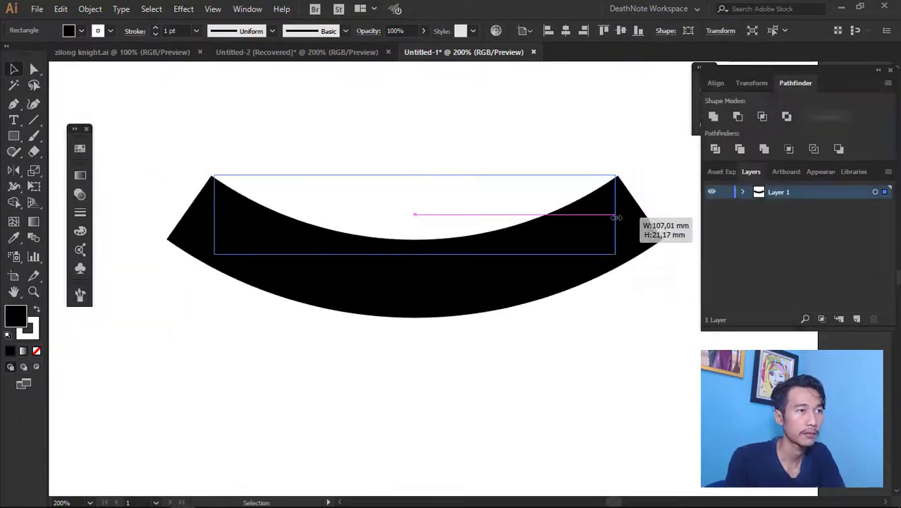
{"action": "key", "text": "ctrl+minus"}
Expand the warped band's appearance into a real shape.
{"action": "left_click", "coordinate": [90, 9]}
{"action": "left_click", "coordinate": [131, 163]}
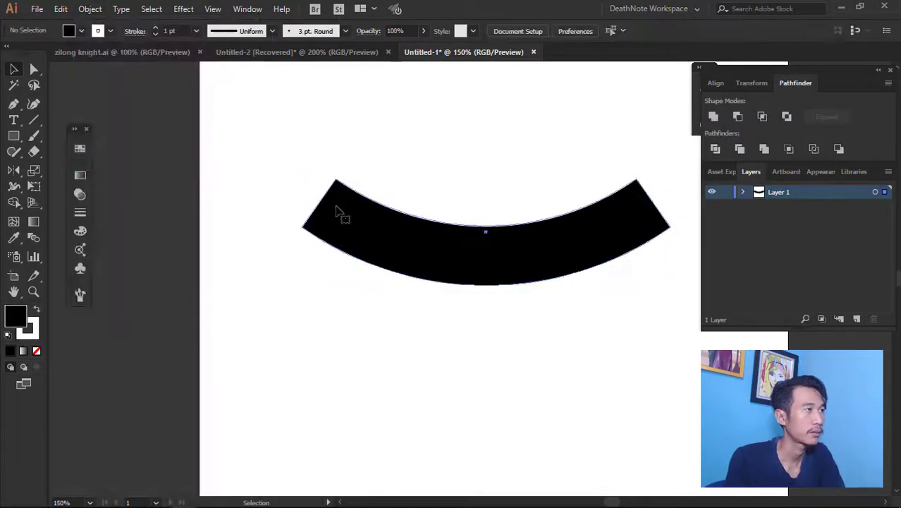
{"action": "right_click", "coordinate": [334, 187]}
Ungroup the expanded arched band and nudge it back into place.
{"action": "left_click", "coordinate": [373, 284]}
{"action": "mouse_move", "coordinate": [345, 185]}
{"action": "left_mouse_down"}
{"action": "mouse_move", "coordinate": [307, 127]}
{"action": "mouse_move", "coordinate": [345, 187]}
{"action": "left_mouse_up"}
{"action": "key", "text": "ctrl+plus"}
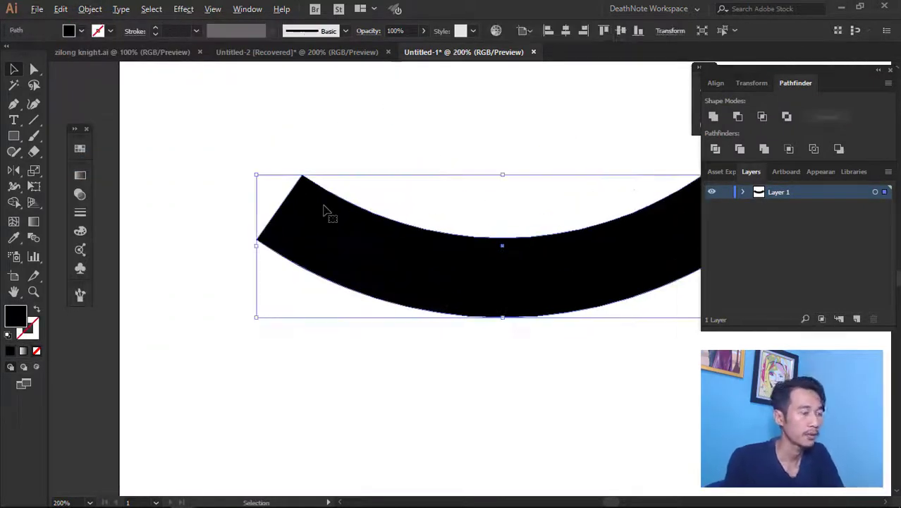
Draw a curved forked tail at the band's left end with the Pen tool.
{"action": "key", "text": "p"}
{"action": "key", "text": "ctrl+plus"}
{"action": "key", "text": "ctrl+plus"}
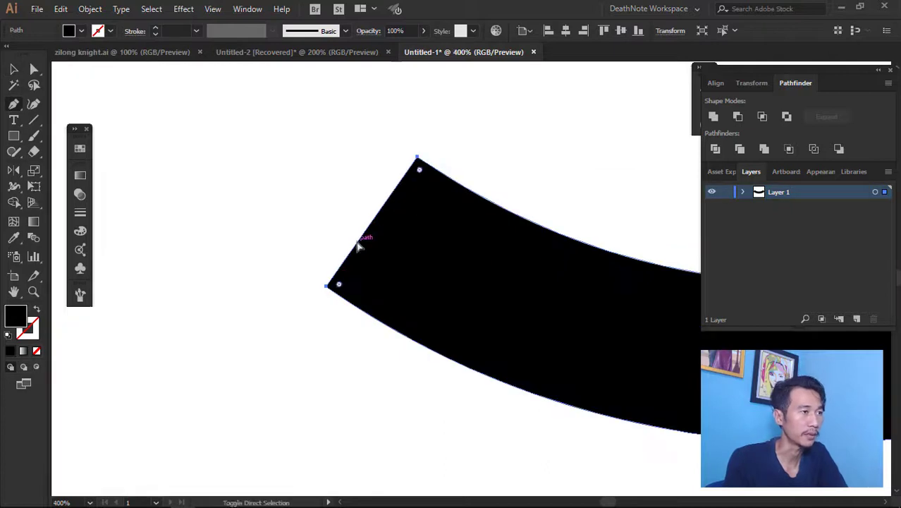
{"action": "left_click", "coordinate": [358, 215]}
{"action": "left_click", "coordinate": [306, 286]}
{"action": "key", "text": "ctrl+minus"}
{"action": "left_click_drag", "start_coordinate": [350, 367], "coordinate": [378, 369]}
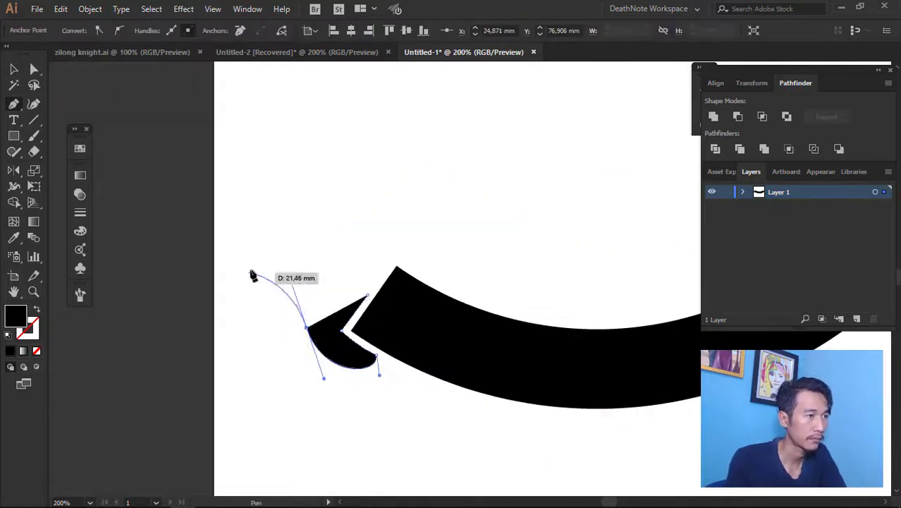
{"action": "mouse_move", "coordinate": [238, 277]}
{"action": "left_mouse_down"}
{"action": "mouse_move", "coordinate": [286, 258]}
{"action": "mouse_move", "coordinate": [286, 225]}
{"action": "left_mouse_up"}
{"action": "left_click_drag", "start_coordinate": [359, 285], "coordinate": [387, 357]}
Select the tail and round its sharp inner corner.
{"action": "key", "text": "v"}
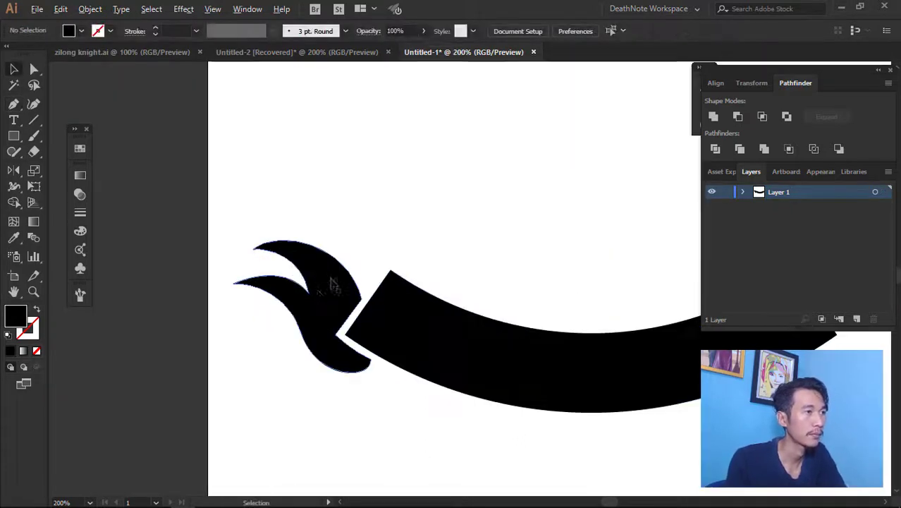
{"action": "left_click", "coordinate": [304, 312]}
{"action": "key", "text": "ctrl+plus"}
{"action": "key", "text": "ctrl+plus"}
{"action": "key", "text": "ctrl+plus"}
{"action": "left_click", "coordinate": [175, 189]}
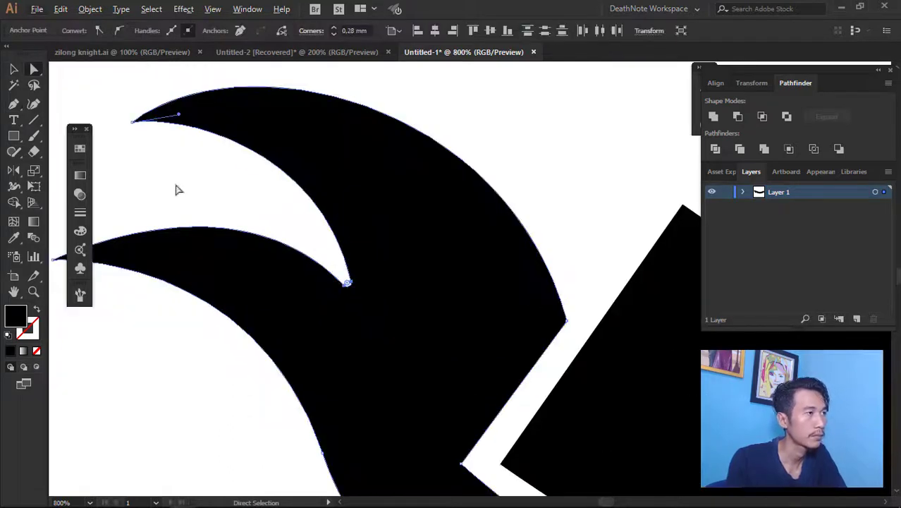
{"action": "key", "text": "v"}
Mirror the tail onto the right end, group the banner, and fill it red.
{"action": "key", "text": "ctrl+minus"}
{"action": "key", "text": "ctrl+minus"}
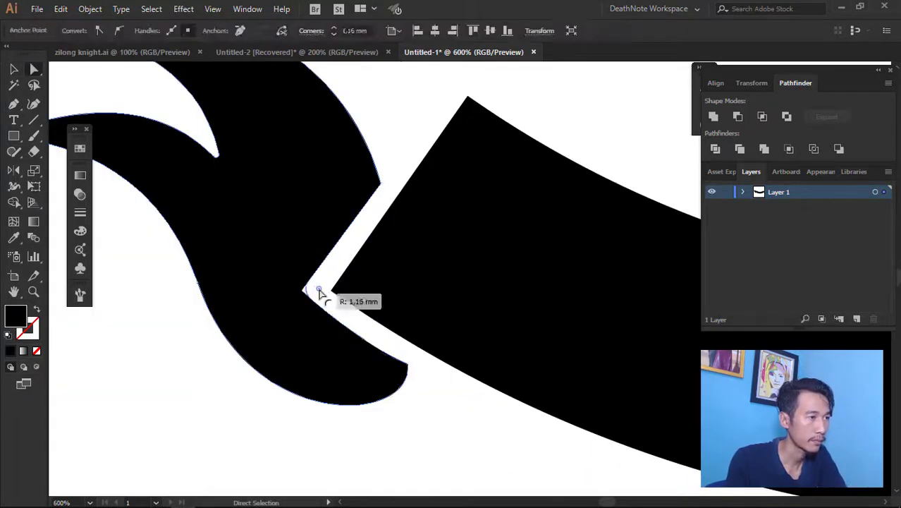
{"action": "key", "text": "ctrl+minus"}
{"action": "key", "text": "ctrl+minus"}
{"action": "key", "text": "ctrl+minus"}
{"action": "scroll", "coordinate": [573, 261], "scroll_direction": "up", "scroll_amount": 2}
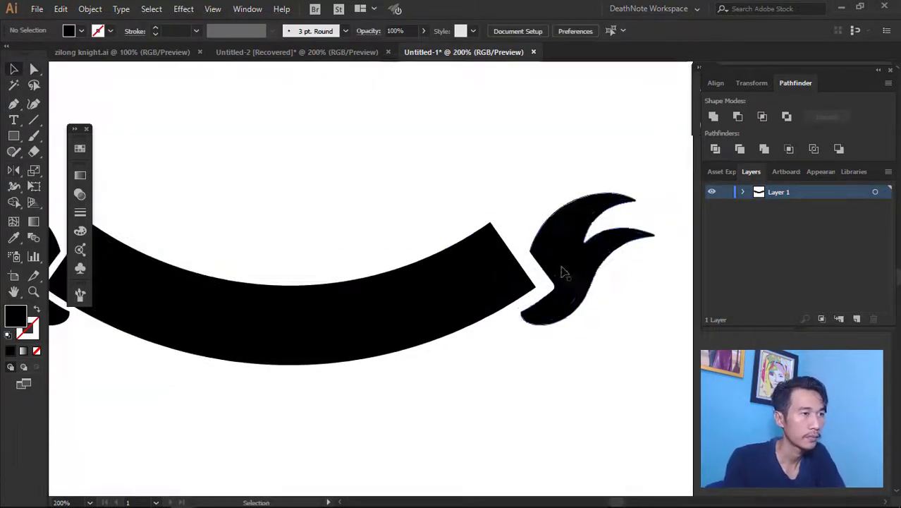
{"action": "key", "text": "ctrl+a"}
{"action": "key", "text": "ctrl+g"}
{"action": "key", "text": "ctrl+minus"}
{"action": "key", "text": "ctrl+minus"}
{"action": "key", "text": "ctrl+minus"}
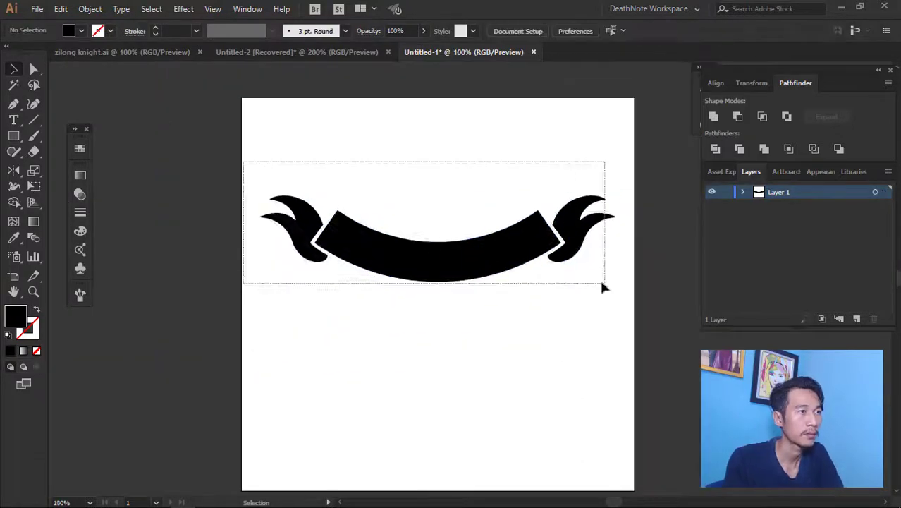
{"action": "left_click", "coordinate": [81, 31]}
{"action": "left_click", "coordinate": [31, 51]}
Draw a rectangle covering the whole artboard and fill it black.
{"action": "key", "text": "ctrl+shift+a"}
{"action": "key", "text": "m"}
{"action": "left_click_drag", "start_coordinate": [287, 135], "coordinate": [484, 332]}
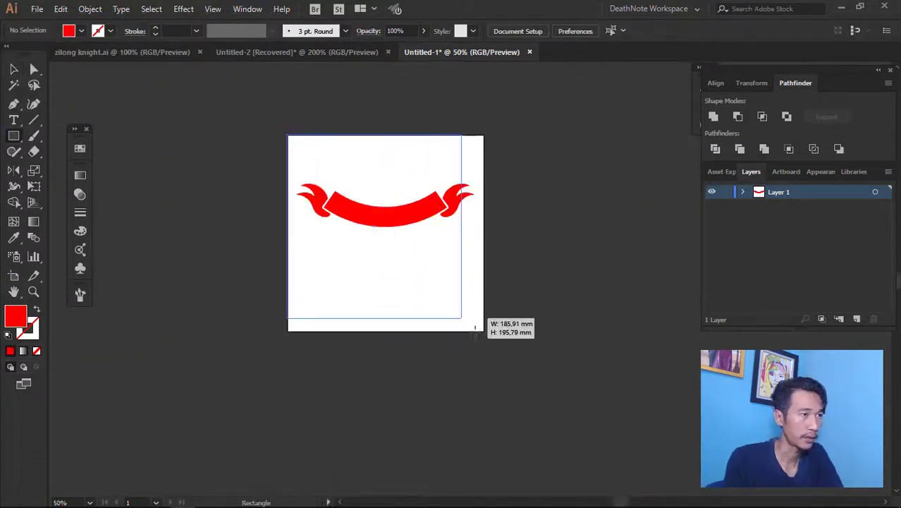
{"action": "left_click", "coordinate": [81, 30]}
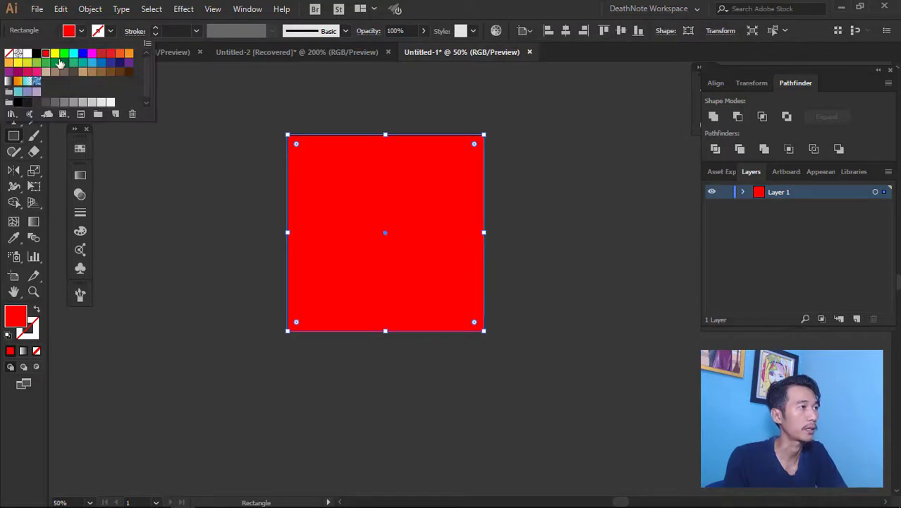
{"action": "left_click", "coordinate": [36, 54]}
Paste the black square behind the banner, lock it, and expand Layer 1.
{"action": "key", "text": "Escape"}
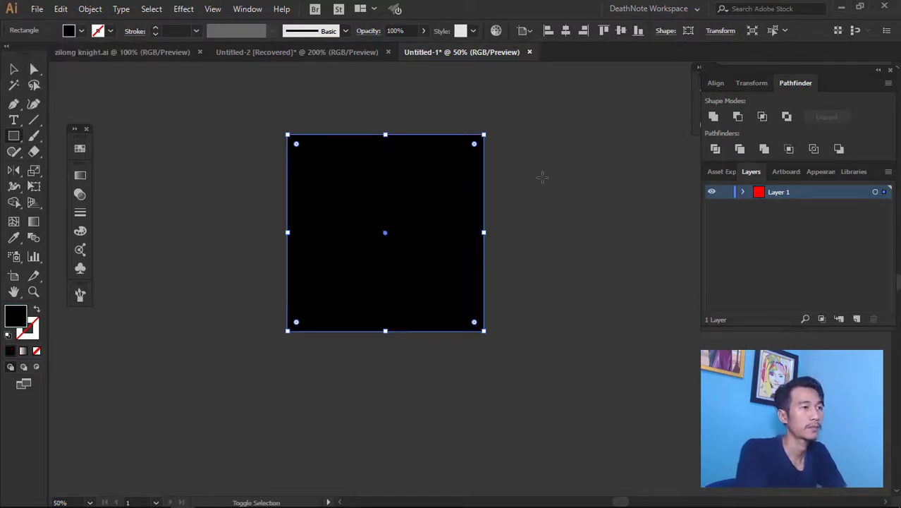
{"action": "key", "text": "ctrl+v"}
{"action": "key", "text": "ctrl+shift+a"}
{"action": "key", "text": "v"}
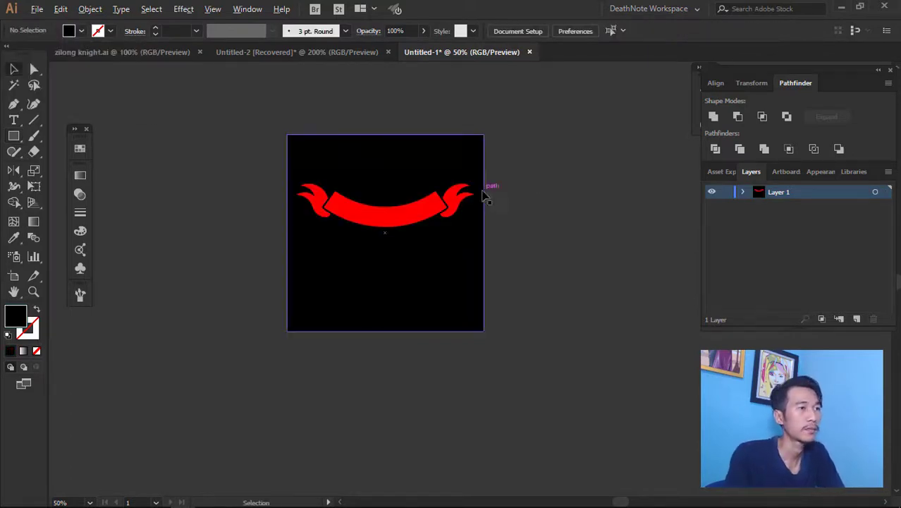
{"action": "key", "text": "ctrl+equal"}
{"action": "left_click", "coordinate": [744, 192]}
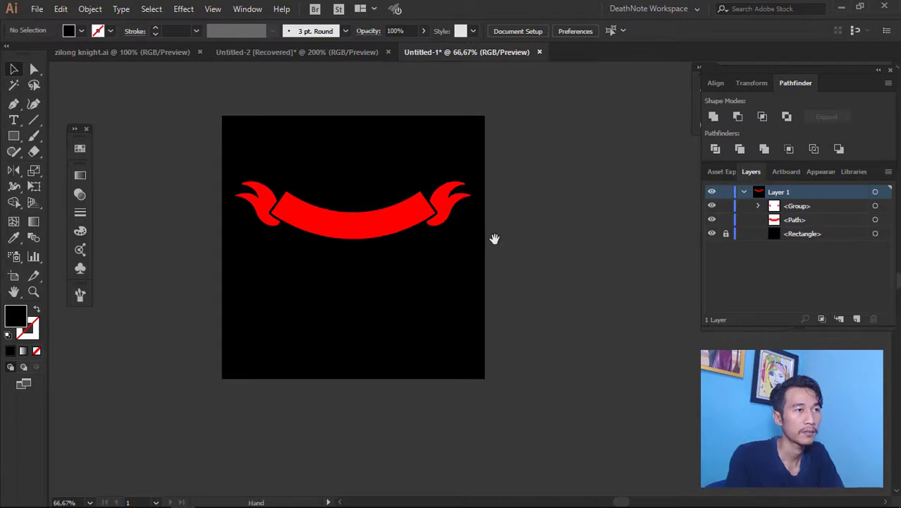
{"action": "left_click_drag", "start_coordinate": [495, 238], "coordinate": [595, 254]}
{"action": "scroll", "coordinate": [362, 210], "scroll_direction": "up", "scroll_amount": 1}
{"action": "scroll", "coordinate": [469, 243], "scroll_direction": "up", "scroll_amount": 2}
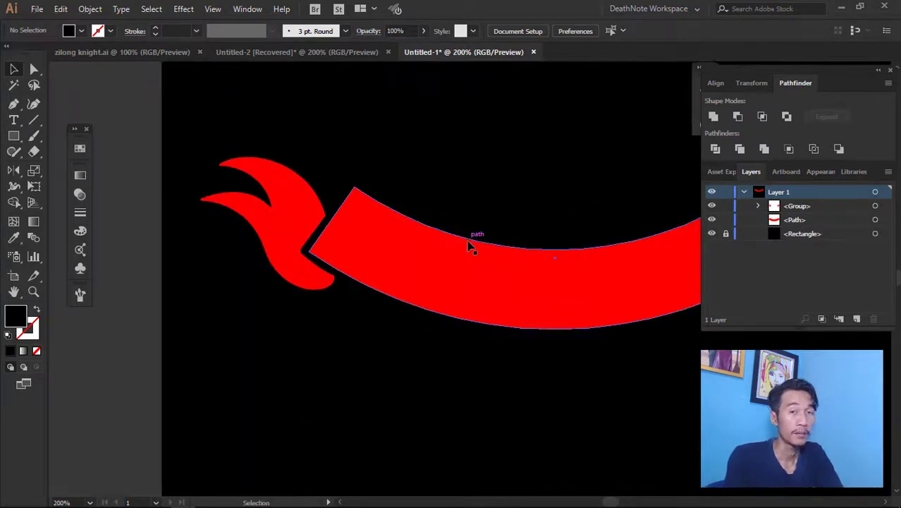
{"action": "scroll", "coordinate": [416, 224], "scroll_direction": "up", "scroll_amount": 2}
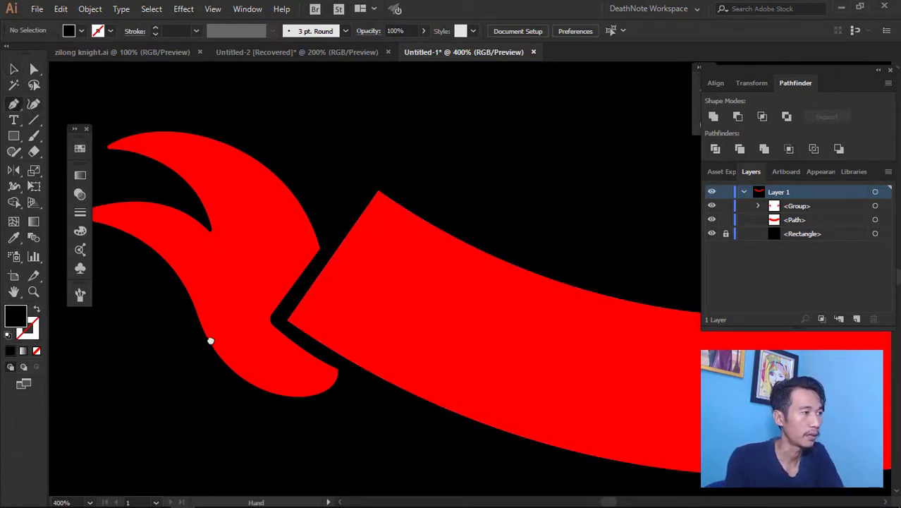
{"action": "scroll", "coordinate": [210, 341], "scroll_direction": "left", "scroll_amount": 2}
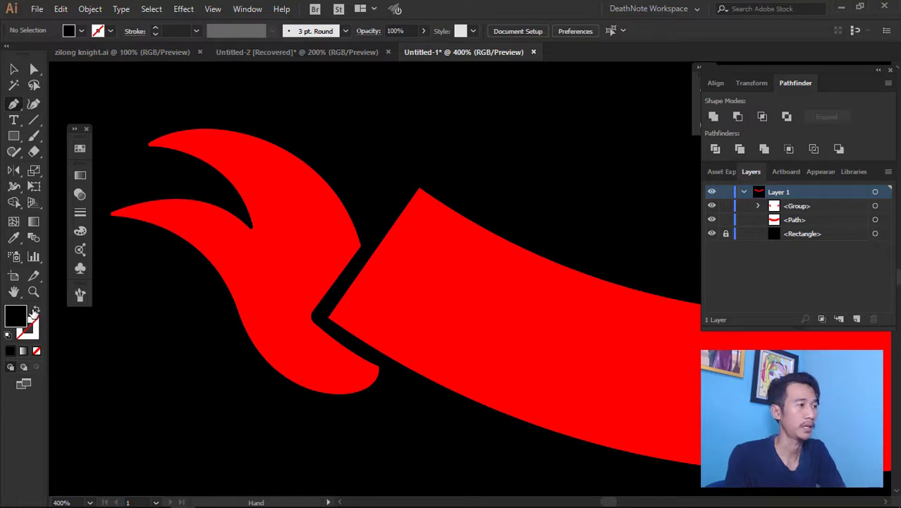
Draw a black curved line along the left fold's top edge.
{"action": "scroll", "coordinate": [407, 229], "scroll_direction": "up", "scroll_amount": 1}
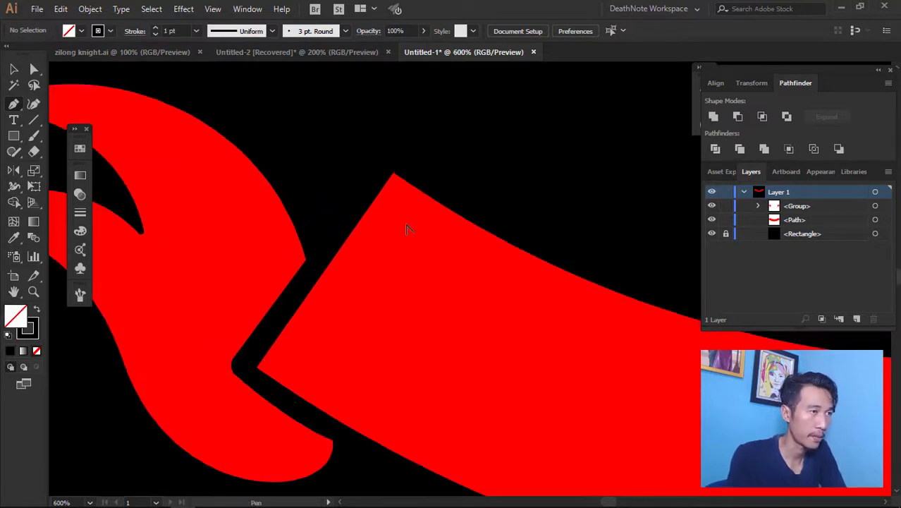
{"action": "left_click", "coordinate": [393, 187]}
{"action": "left_click", "coordinate": [525, 268]}
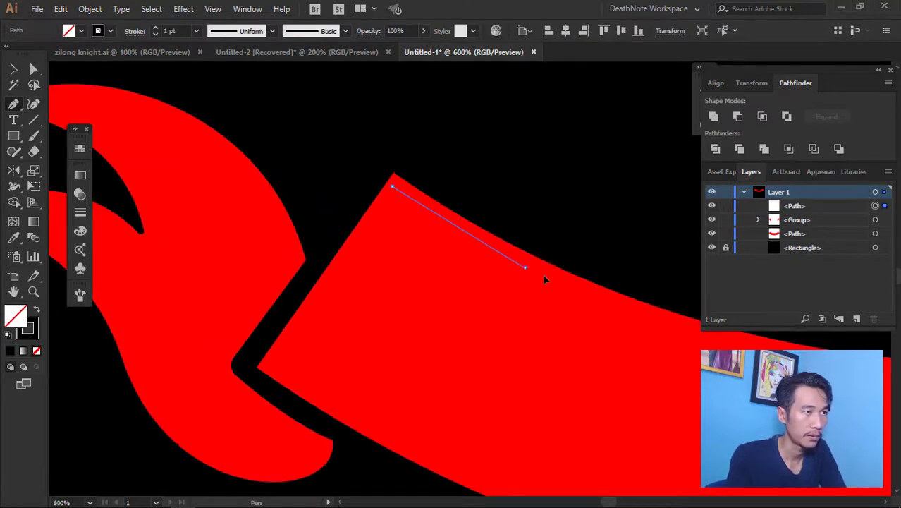
{"action": "key", "text": "v"}
{"action": "key", "text": "ctrl+shift+a"}
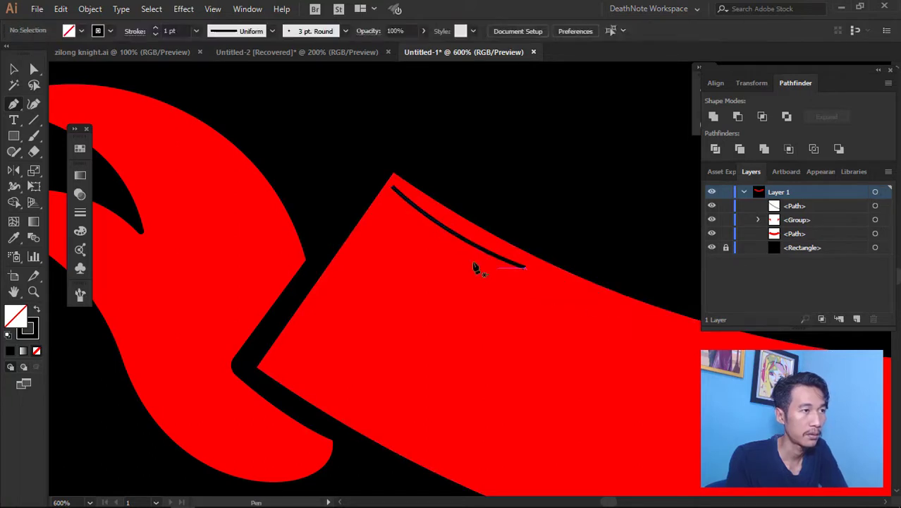
Nudge the line's start anchor into the fold's corner with Direct Selection.
{"action": "left_click", "coordinate": [409, 197]}
{"action": "scroll", "coordinate": [409, 199], "scroll_direction": "up", "scroll_amount": 1}
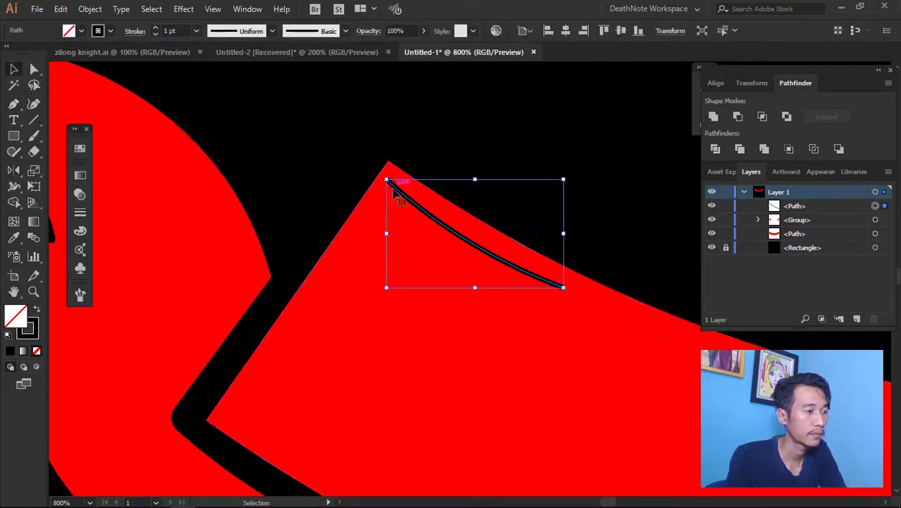
{"action": "key", "text": "a"}
{"action": "left_click_drag", "start_coordinate": [388, 181], "coordinate": [388, 185]}
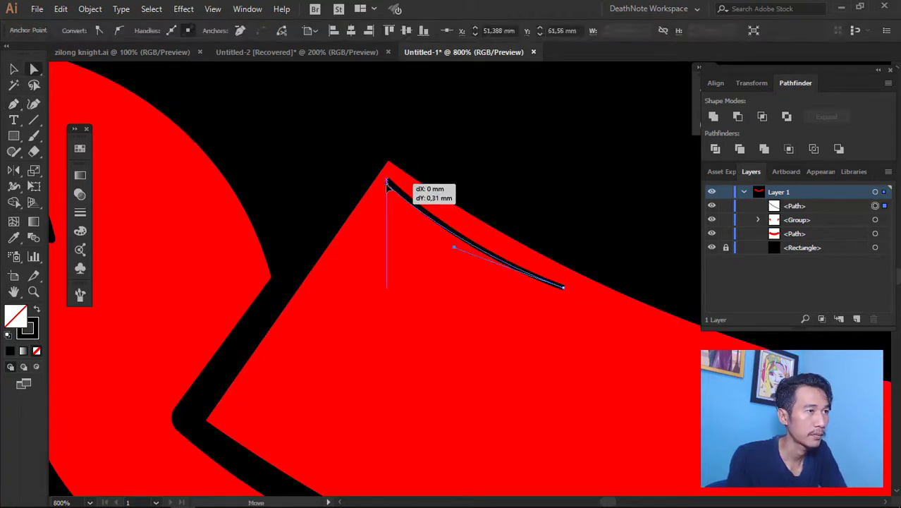
{"action": "key", "text": "v"}
{"action": "key", "text": "ctrl+shift+a"}
Alt-drag a copy of the curved line down to the fold's lower edge.
{"action": "scroll", "coordinate": [483, 258], "scroll_direction": "down", "scroll_amount": 1}
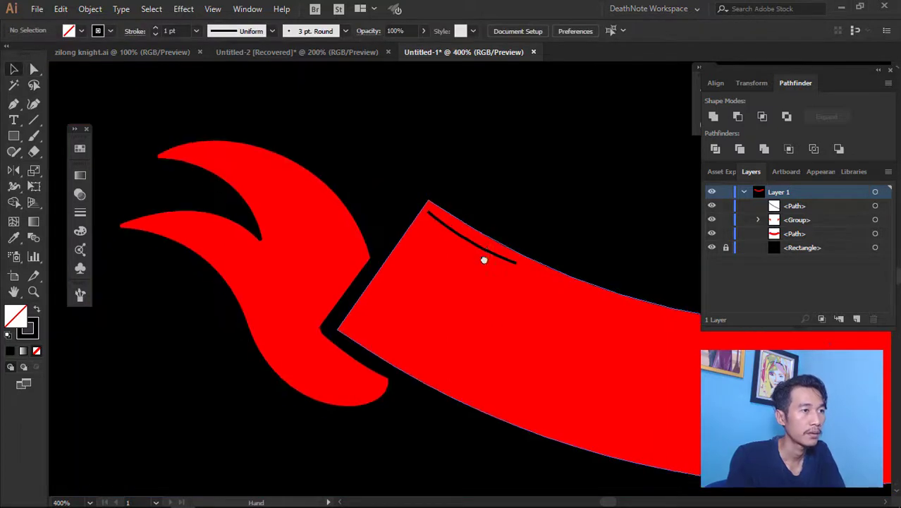
{"action": "scroll", "coordinate": [429, 249], "scroll_direction": "down", "scroll_amount": 1}
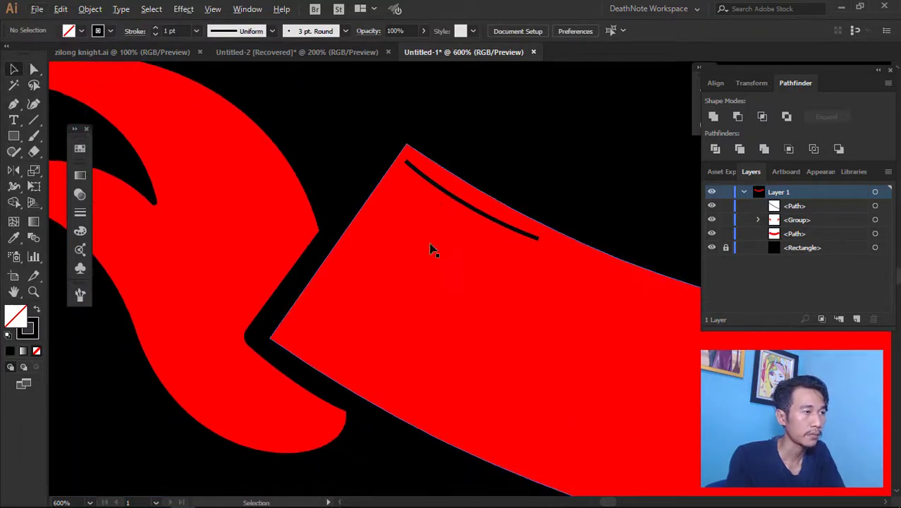
{"action": "scroll", "coordinate": [432, 248], "scroll_direction": "down", "scroll_amount": 1}
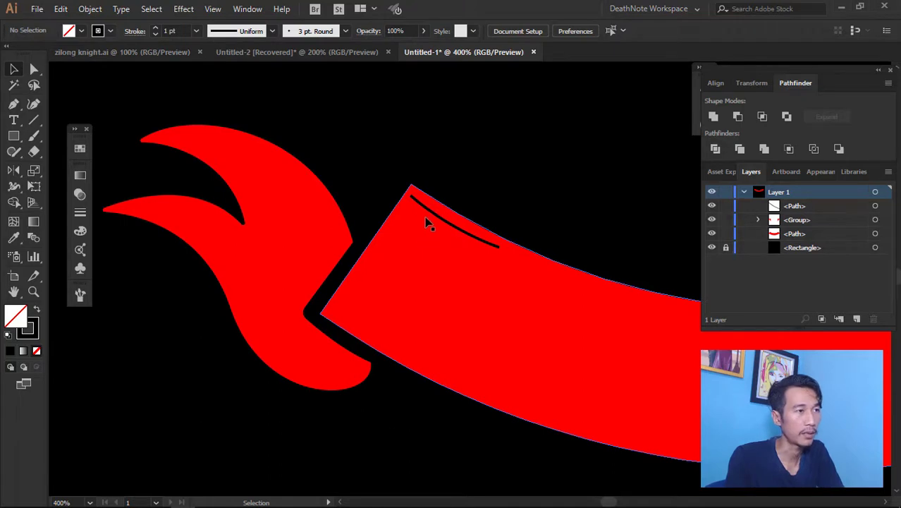
{"action": "left_click", "coordinate": [428, 216]}
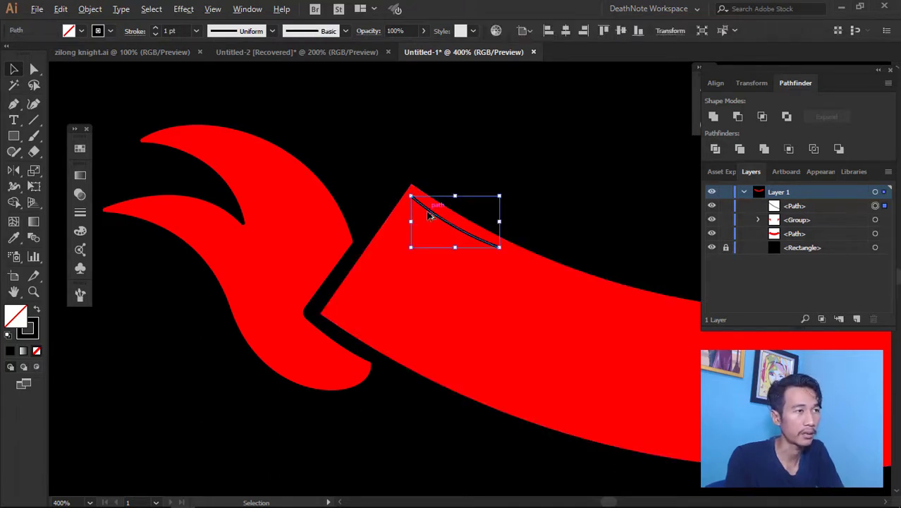
{"action": "mouse_move", "coordinate": [428, 215]}
{"action": "left_mouse_down"}
{"action": "mouse_move", "coordinate": [357, 333]}
{"action": "mouse_move", "coordinate": [339, 325]}
{"action": "mouse_move", "coordinate": [371, 327]}
{"action": "left_mouse_up"}
{"action": "scroll", "coordinate": [352, 329], "scroll_direction": "up", "scroll_amount": 1}
{"action": "scroll", "coordinate": [351, 329], "scroll_direction": "up", "scroll_amount": 1}
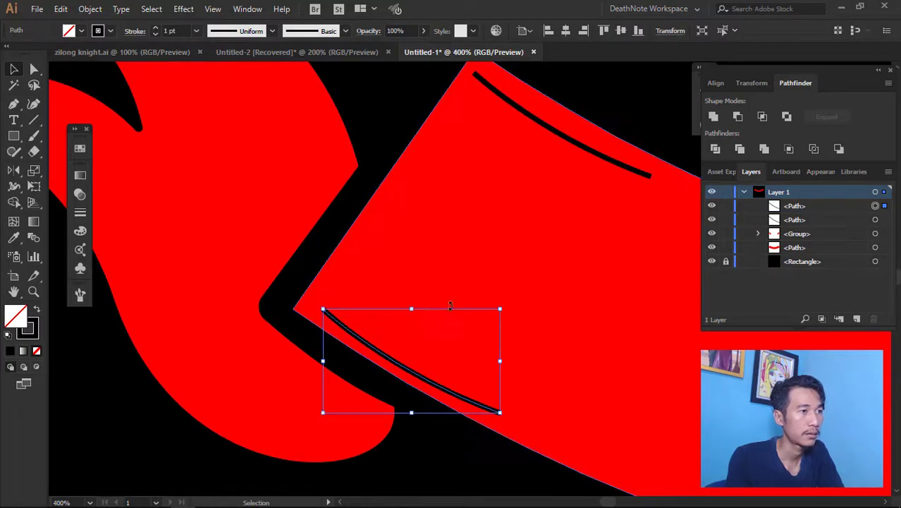
{"action": "scroll", "coordinate": [368, 293], "scroll_direction": "down", "scroll_amount": 2}
{"action": "left_click", "coordinate": [535, 197]}
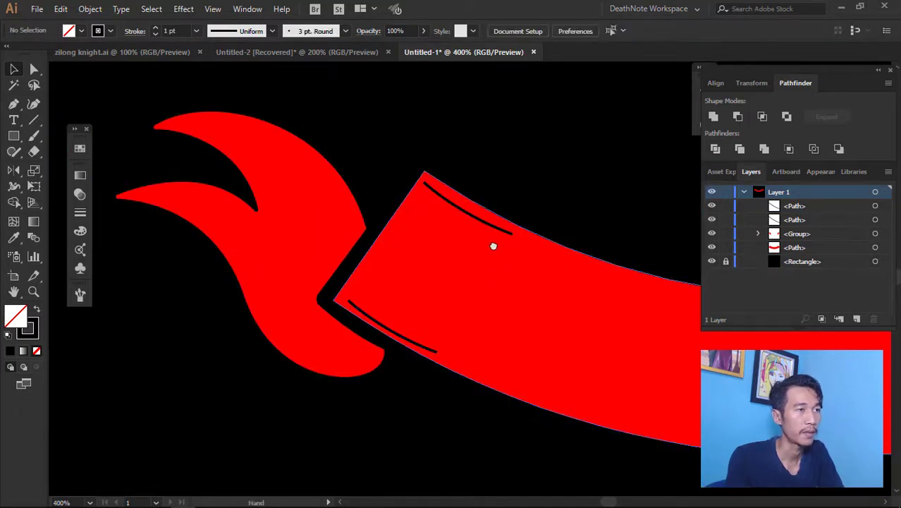
Give both black lines a tapered stroke width profile.
{"action": "left_click_drag", "start_coordinate": [493, 246], "coordinate": [479, 245]}
{"action": "scroll", "coordinate": [505, 243], "scroll_direction": "down", "scroll_amount": 1}
{"action": "scroll", "coordinate": [483, 251], "scroll_direction": "right", "scroll_amount": 1}
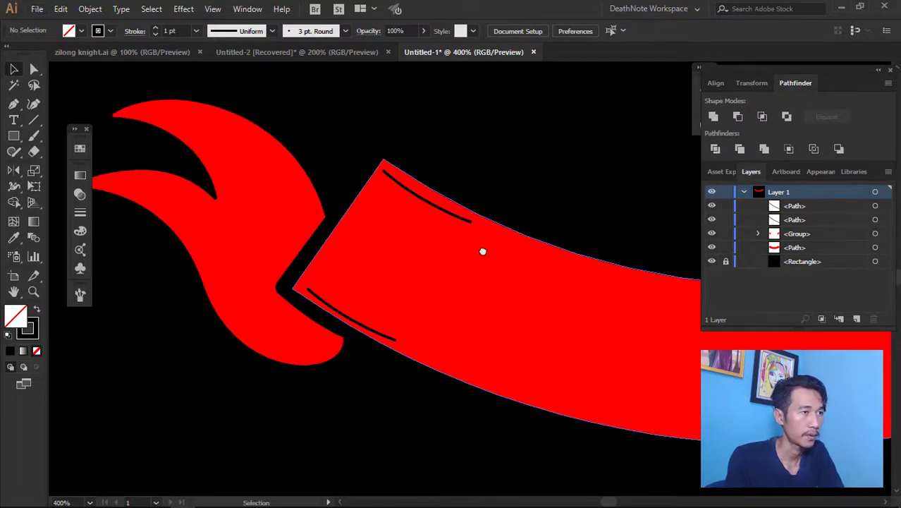
{"action": "left_click", "coordinate": [454, 219]}
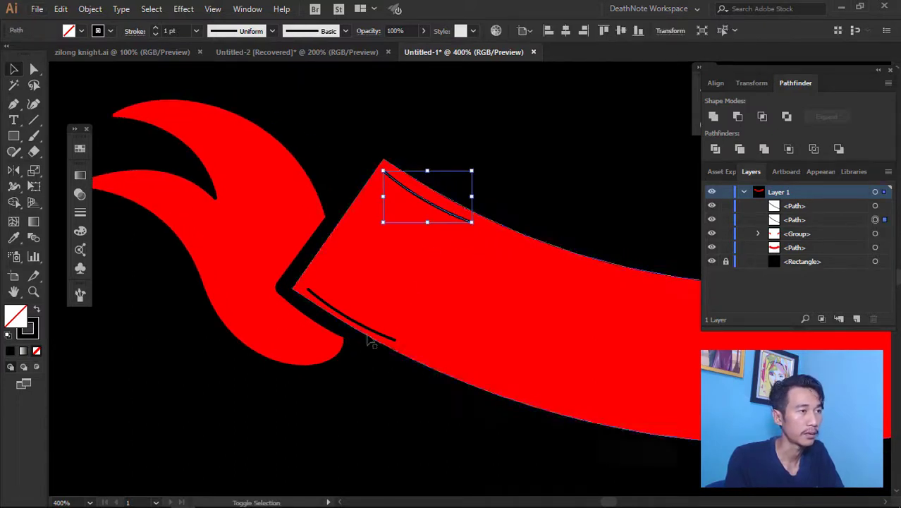
{"action": "left_click", "coordinate": [366, 333], "text": "shift"}
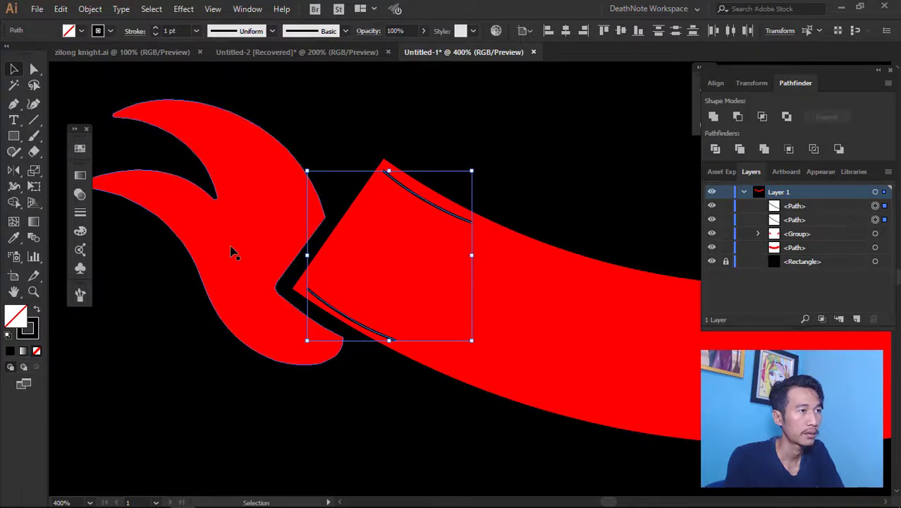
{"action": "left_click", "coordinate": [256, 34]}
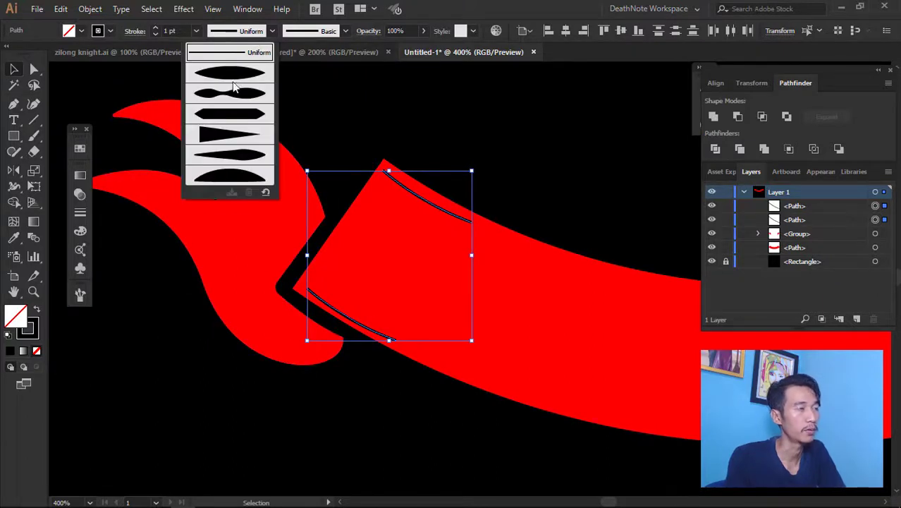
{"action": "left_click", "coordinate": [234, 133]}
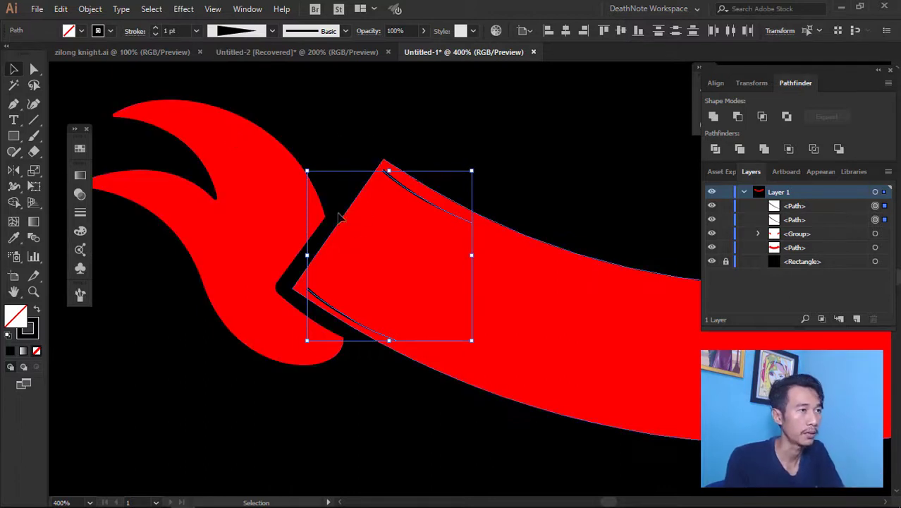
{"action": "scroll", "coordinate": [381, 238], "scroll_direction": "up", "scroll_amount": 1}
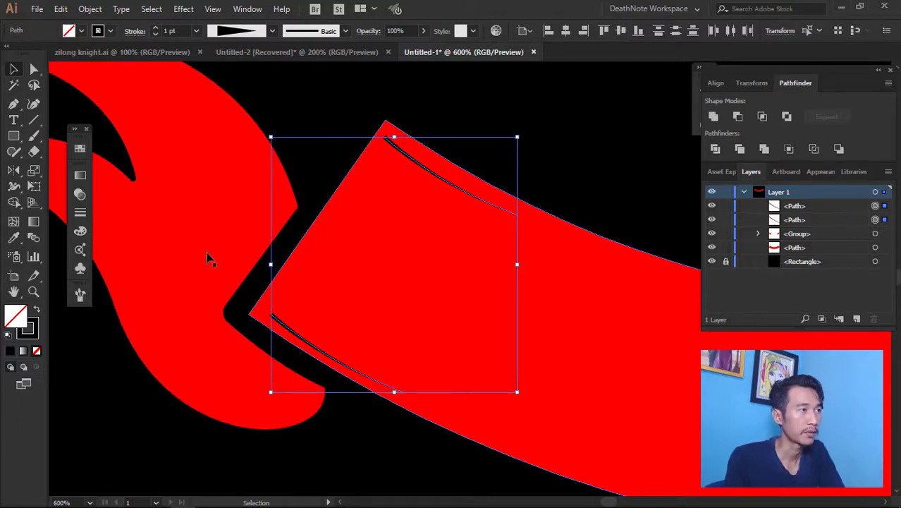
Blend the two tapered lines with Object > Blend > Make.
{"action": "left_click", "coordinate": [99, 9]}
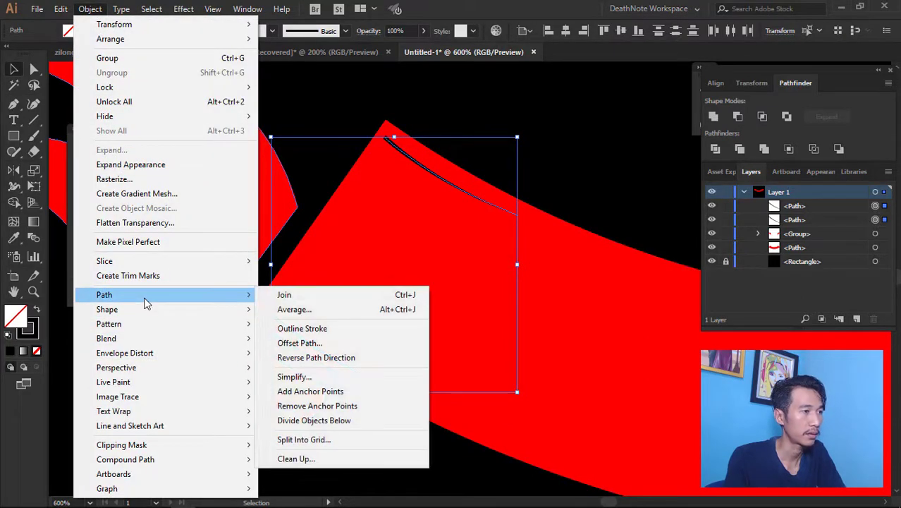
{"action": "mouse_move", "coordinate": [107, 339]}
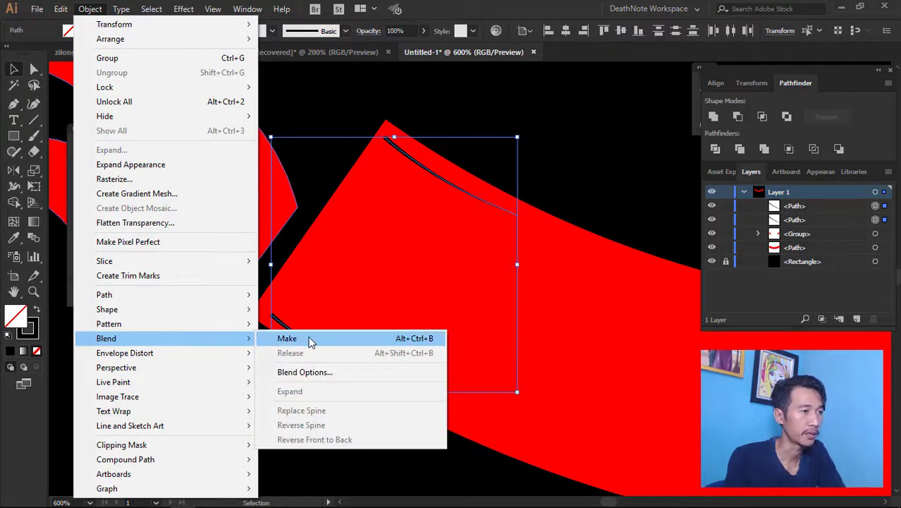
{"action": "left_click", "coordinate": [350, 341]}
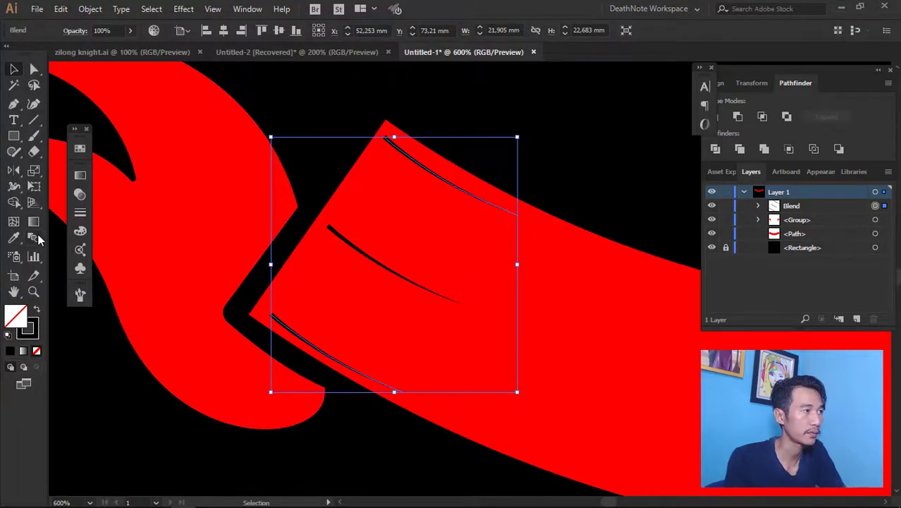
Set the Blend Options spacing to 16 Specified Steps with Preview on.
{"action": "double_click", "coordinate": [34, 237]}
{"action": "left_click_drag", "start_coordinate": [720, 106], "coordinate": [649, 126]}
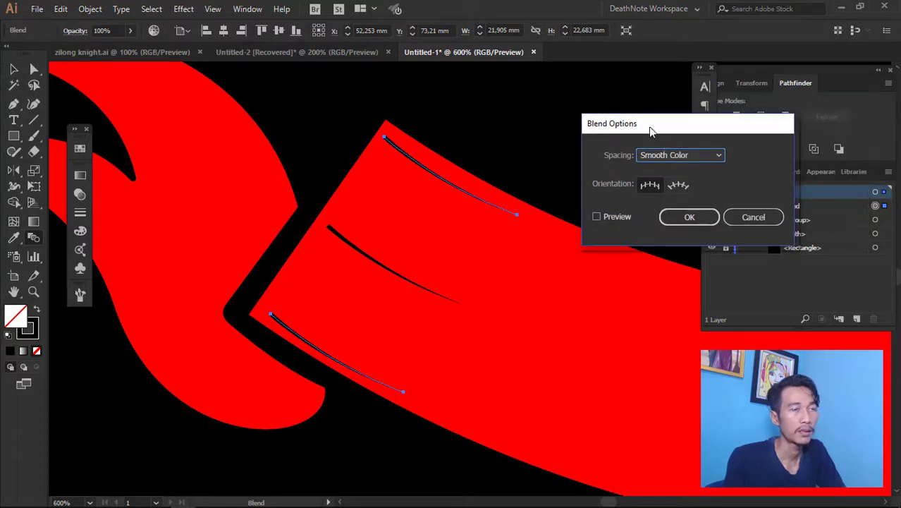
{"action": "left_click", "coordinate": [676, 155]}
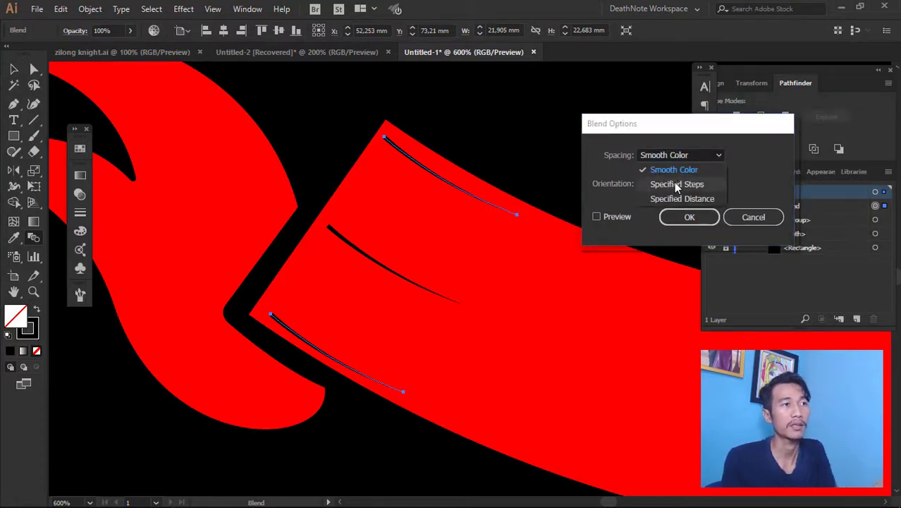
{"action": "left_click", "coordinate": [683, 185]}
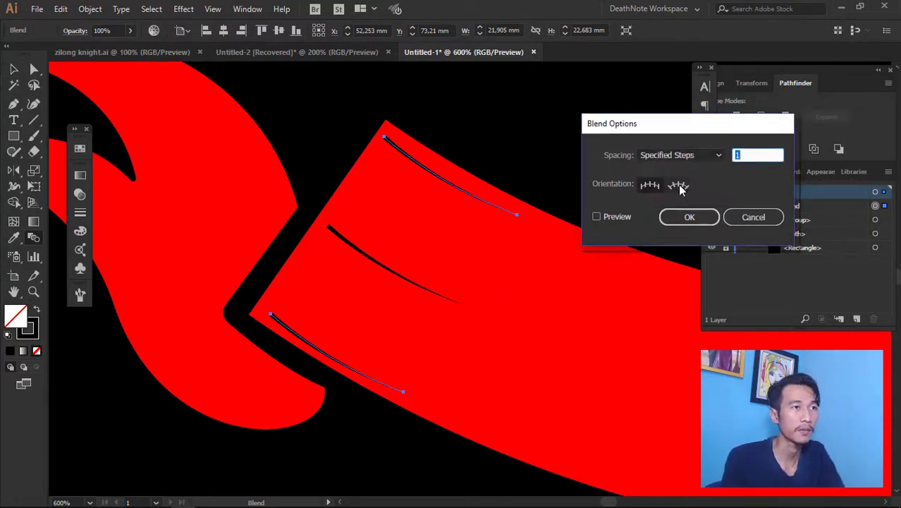
{"action": "left_click", "coordinate": [604, 216]}
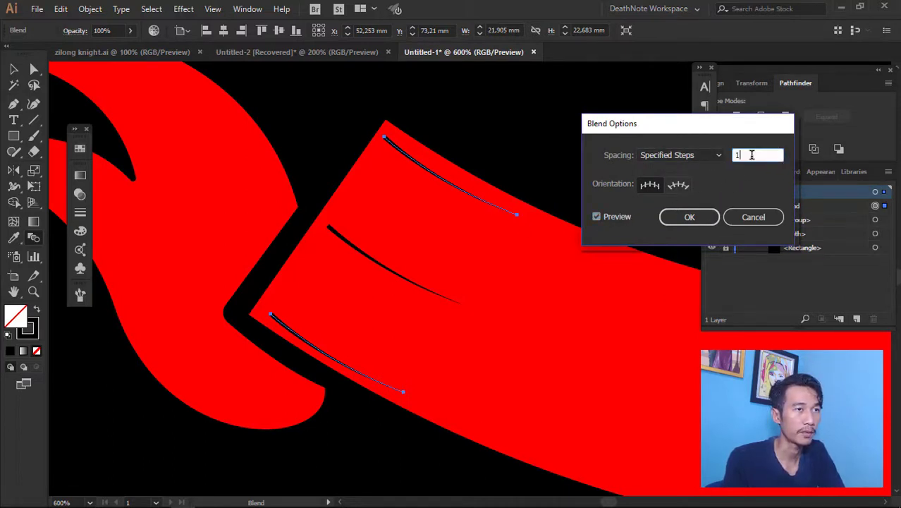
{"action": "type", "text": "3"}
{"action": "key", "text": "Tab"}
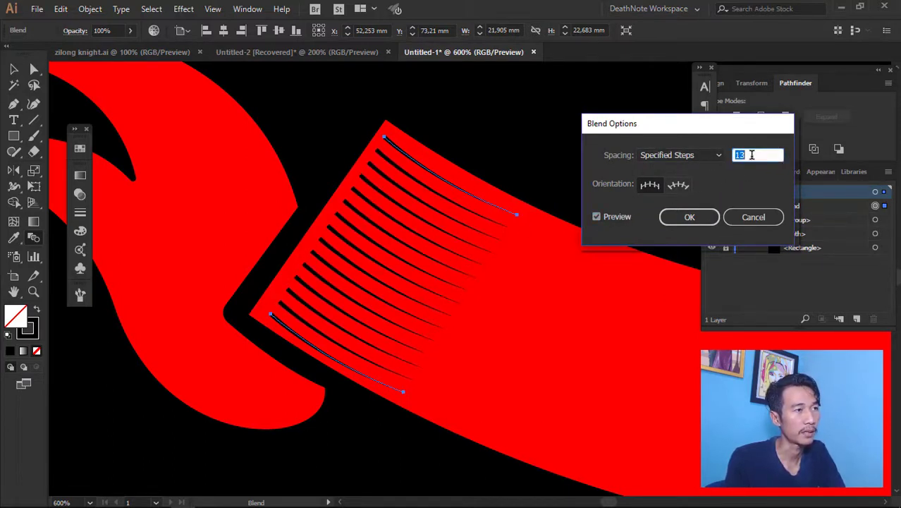
{"action": "key", "text": "Up"}
{"action": "key", "text": "Up"}
{"action": "key", "text": "Up"}
{"action": "key", "text": "Up"}
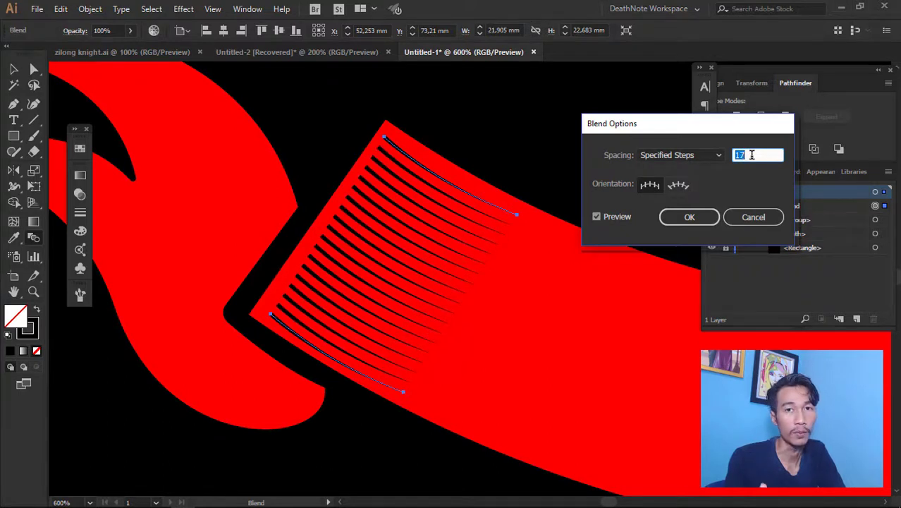
{"action": "key", "text": "Down"}
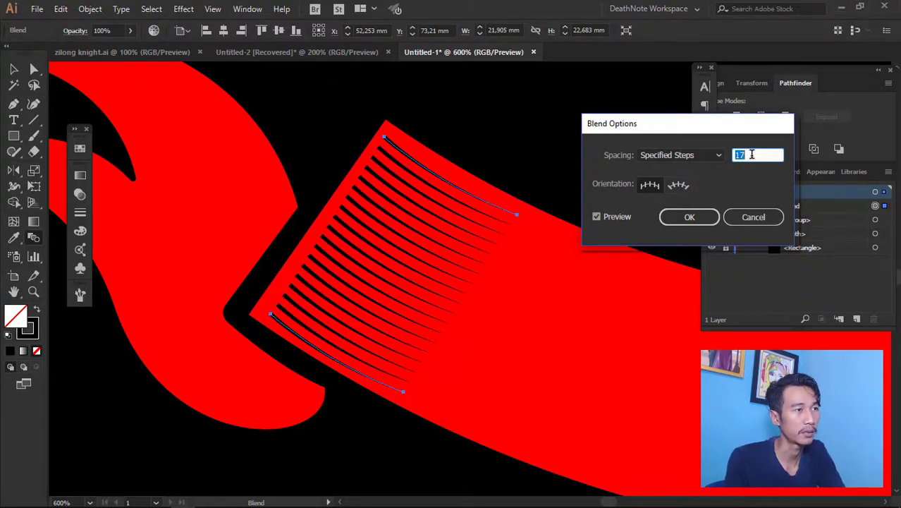
{"action": "left_click", "coordinate": [687, 216]}
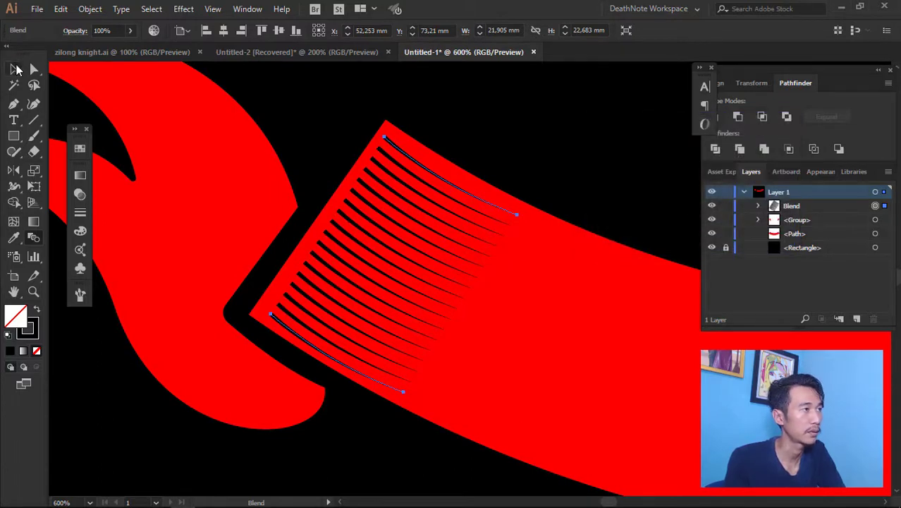
Expand the hatch blend into an ordinary group of separate lines.
{"action": "left_click", "coordinate": [15, 68]}
{"action": "left_click", "coordinate": [460, 120]}
{"action": "left_click", "coordinate": [404, 157]}
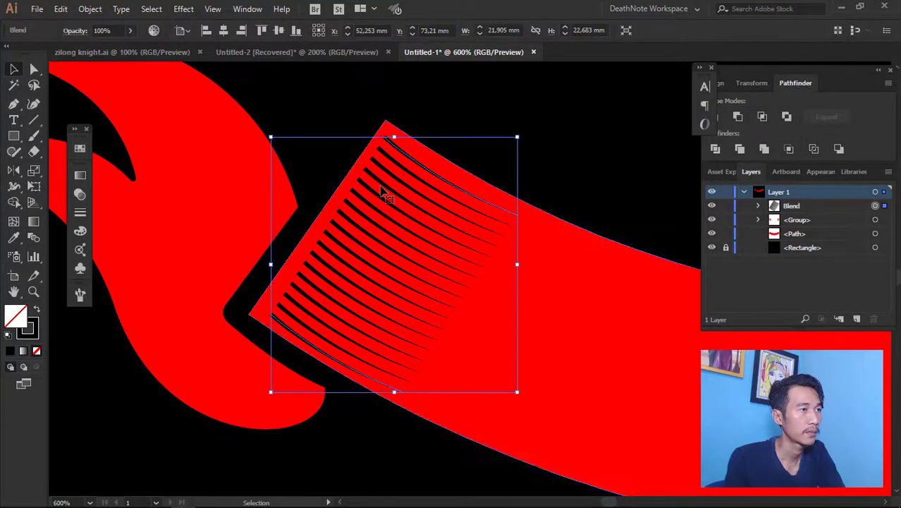
{"action": "left_click", "coordinate": [90, 9]}
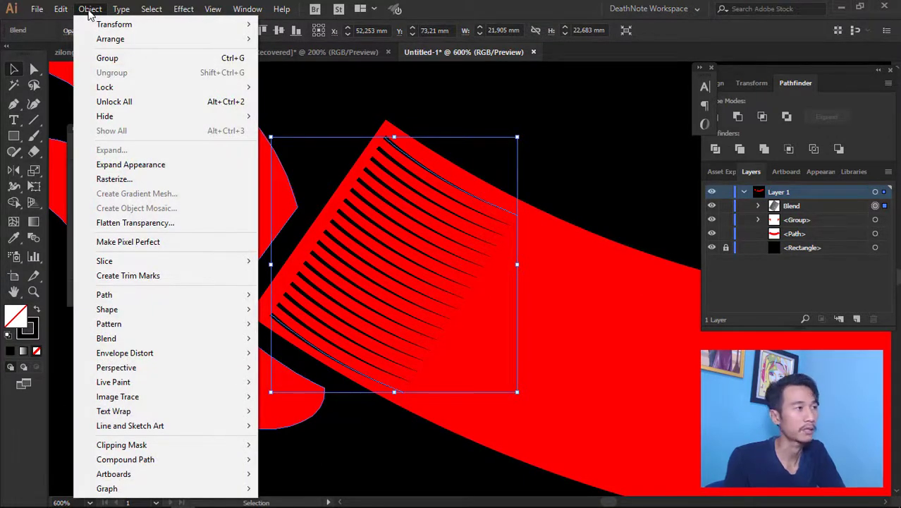
{"action": "left_click", "coordinate": [106, 164]}
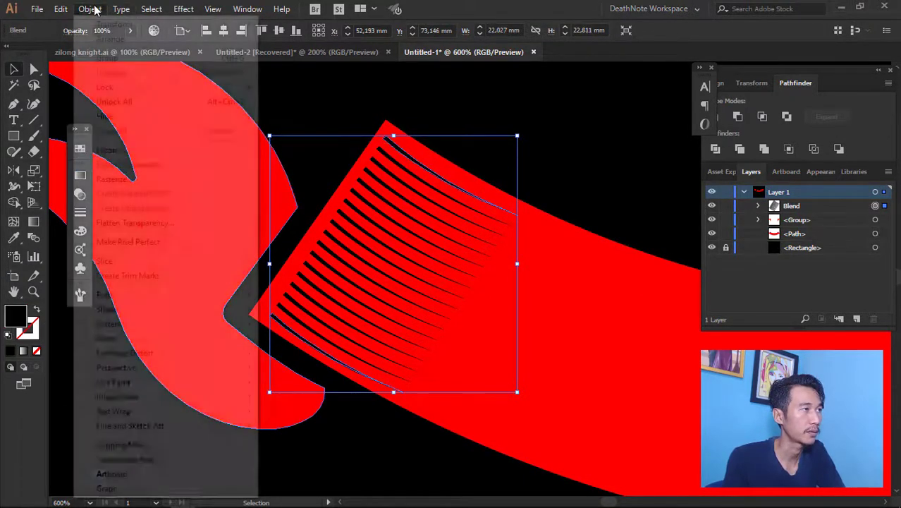
{"action": "left_click", "coordinate": [101, 149]}
{"action": "left_click", "coordinate": [421, 312]}
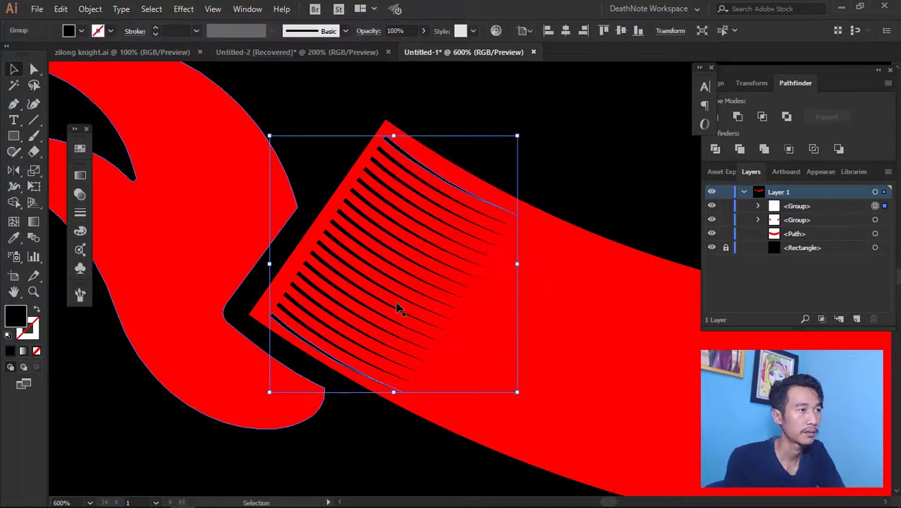
Free Transform the hatch group to fit the left ribbon end's angle and curve.
{"action": "scroll", "coordinate": [438, 254], "scroll_direction": "down", "scroll_amount": 2}
{"action": "left_click_drag", "start_coordinate": [477, 238], "coordinate": [403, 235]}
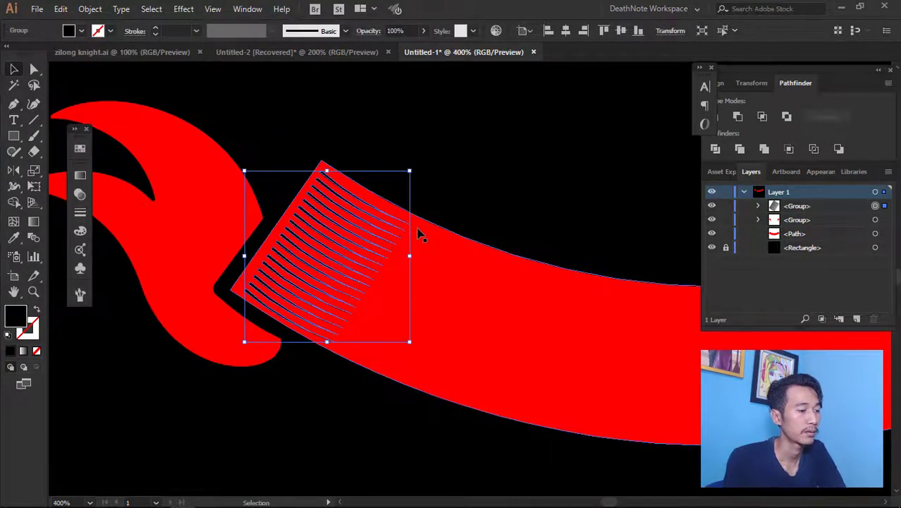
{"action": "left_click", "coordinate": [595, 216]}
{"action": "scroll", "coordinate": [388, 242], "scroll_direction": "down", "scroll_amount": 1}
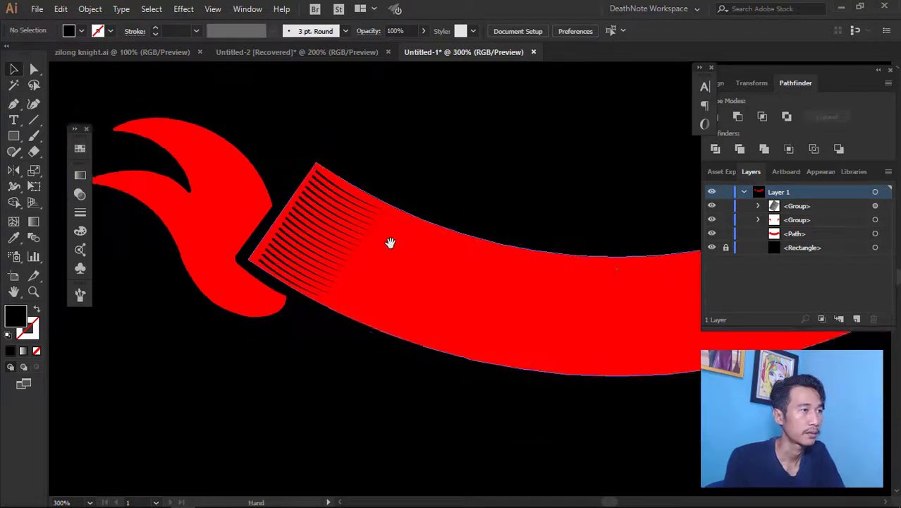
{"action": "scroll", "coordinate": [316, 238], "scroll_direction": "down", "scroll_amount": 1}
{"action": "key", "text": "Tab"}
{"action": "left_click_drag", "start_coordinate": [277, 227], "coordinate": [321, 205]}
{"action": "left_click", "coordinate": [312, 187]}
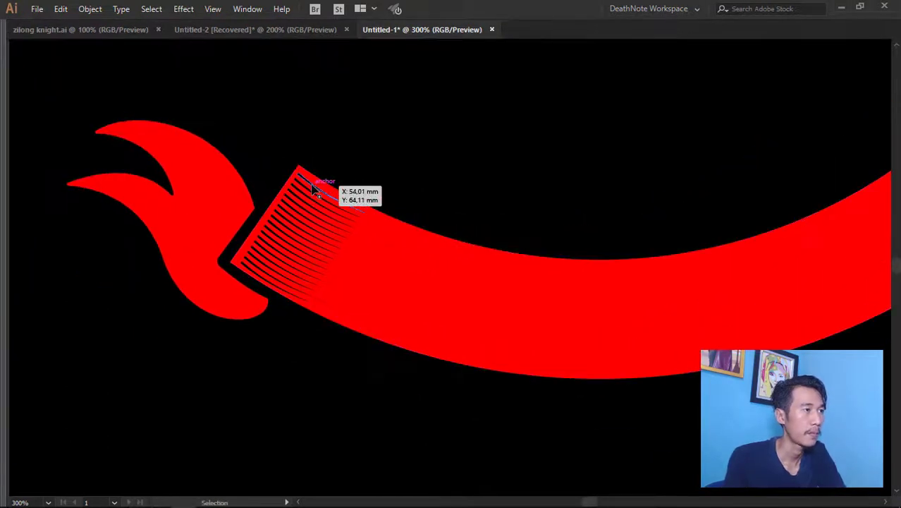
{"action": "scroll", "coordinate": [297, 157], "scroll_direction": "up", "scroll_amount": 3}
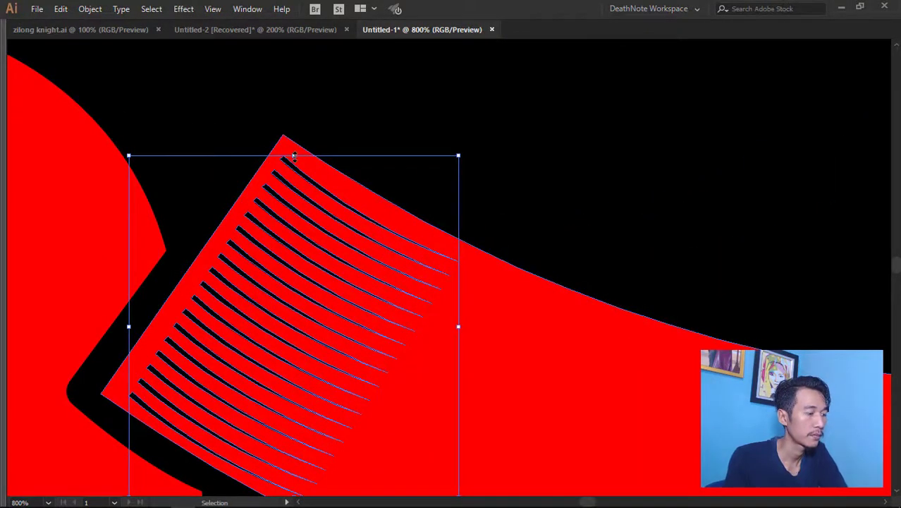
{"action": "key", "text": "e"}
{"action": "left_click_drag", "start_coordinate": [294, 156], "coordinate": [308, 169]}
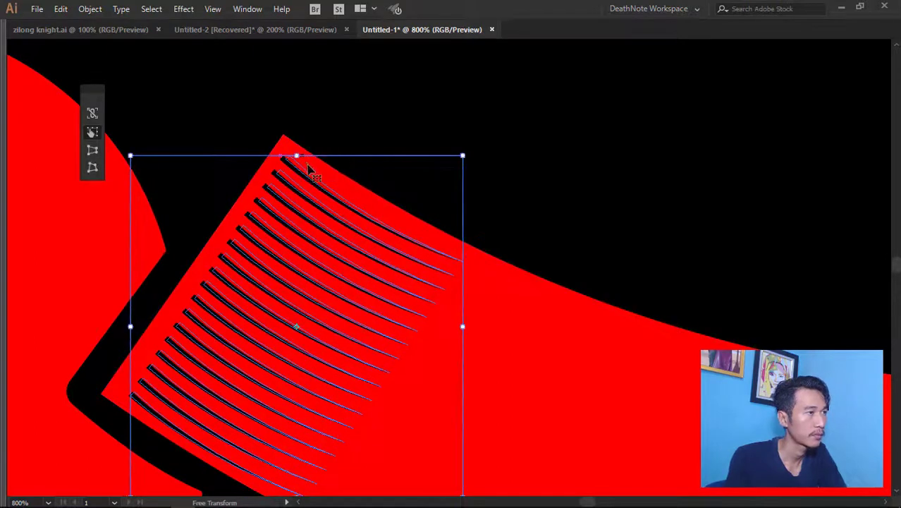
{"action": "key", "text": "v"}
{"action": "key", "text": "ctrl+shift+a"}
Alt-drag a copy of the hatch lines over to the ribbon's right end.
{"action": "key", "text": "ctrl+minus"}
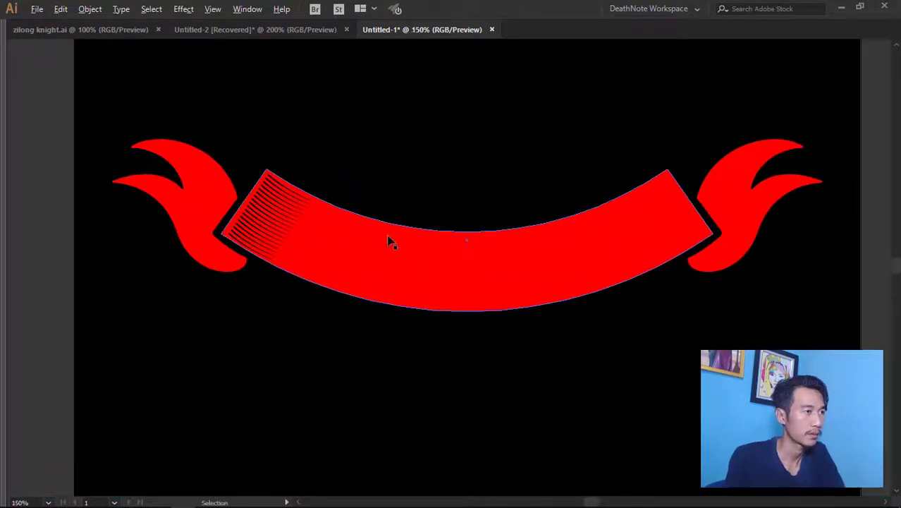
{"action": "key", "text": "ctrl+minus"}
{"action": "left_click_drag", "start_coordinate": [307, 231], "coordinate": [495, 225]}
{"action": "key", "text": "ctrl+plus"}
{"action": "key", "text": "ctrl+plus"}
{"action": "key", "text": "ctrl+plus"}
Flip the copied hatch lines with the Reflect tool to face the right fold.
{"action": "key", "text": "o"}
{"action": "key", "text": "Tab"}
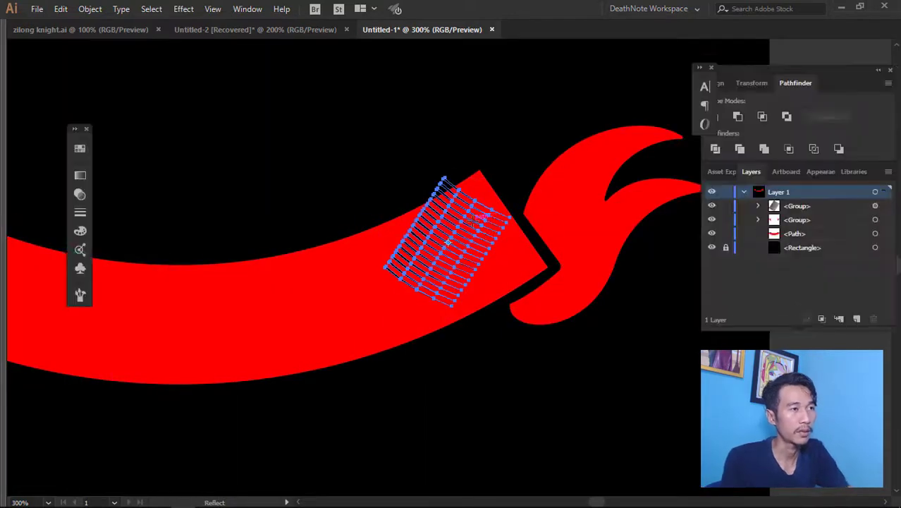
{"action": "key", "text": "ctrl+minus"}
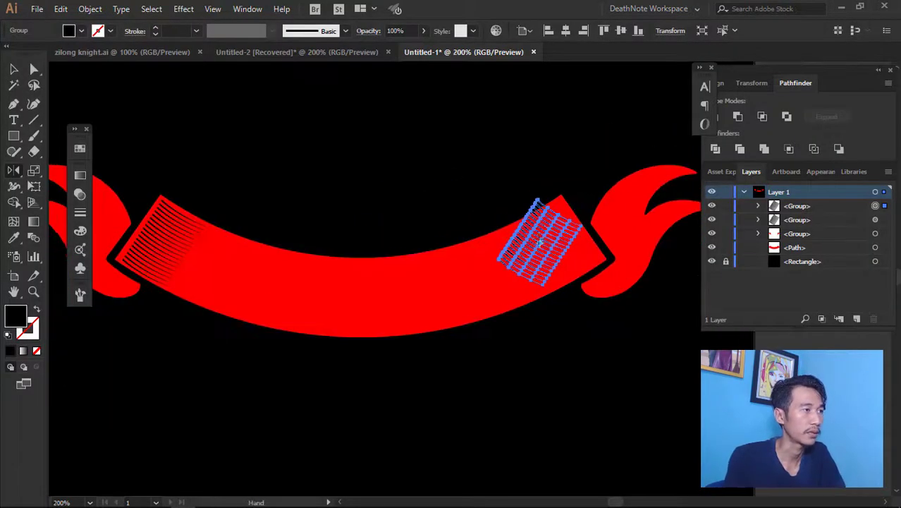
{"action": "key", "text": "ctrl+plus"}
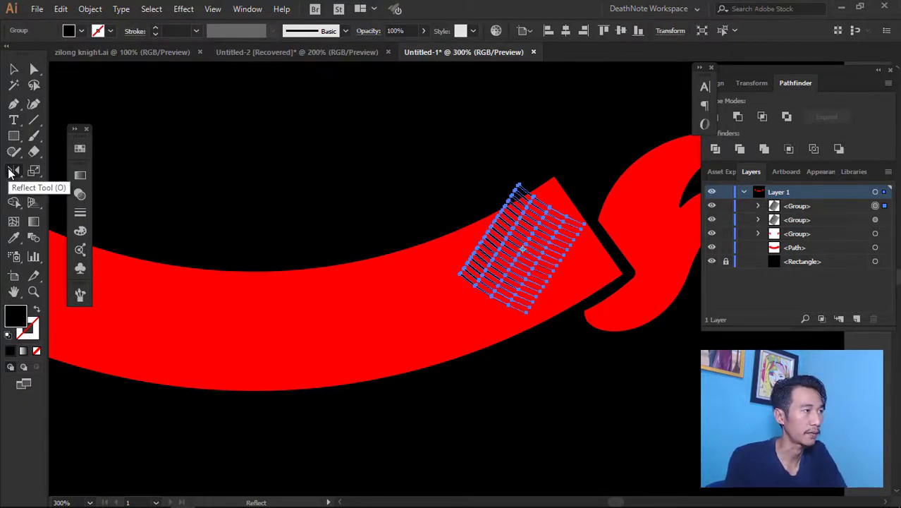
{"action": "left_click", "coordinate": [12, 171]}
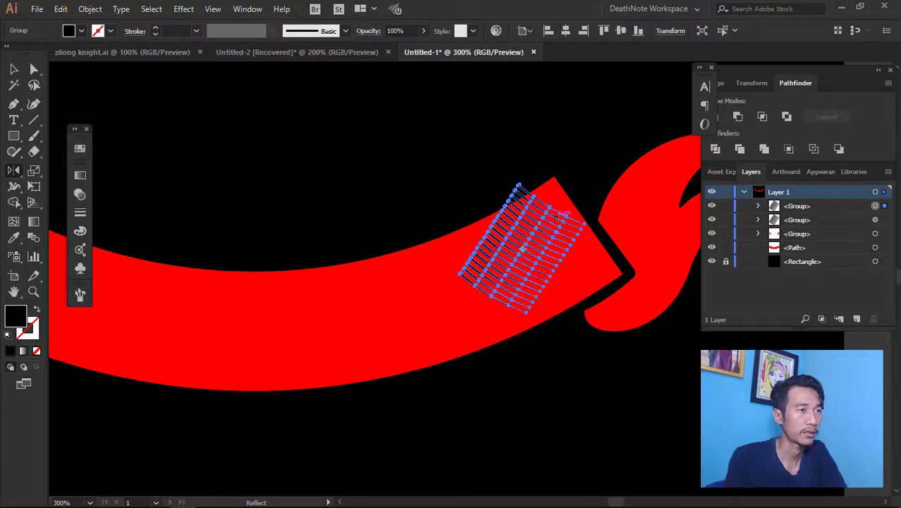
{"action": "mouse_move", "coordinate": [557, 218]}
{"action": "left_mouse_down"}
{"action": "mouse_move", "coordinate": [470, 221]}
{"action": "mouse_move", "coordinate": [578, 215]}
{"action": "left_mouse_up"}
{"action": "key", "text": "v"}
{"action": "key", "text": "ctrl+plus"}
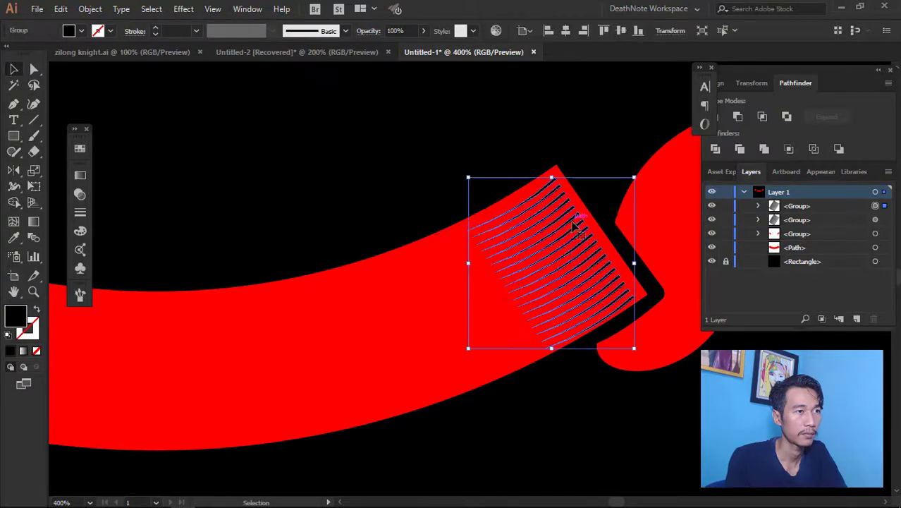
{"action": "key", "text": "ctrl+minus"}
Group the left and right hatch line sets together into one group.
{"action": "left_click", "coordinate": [224, 207], "text": "shift"}
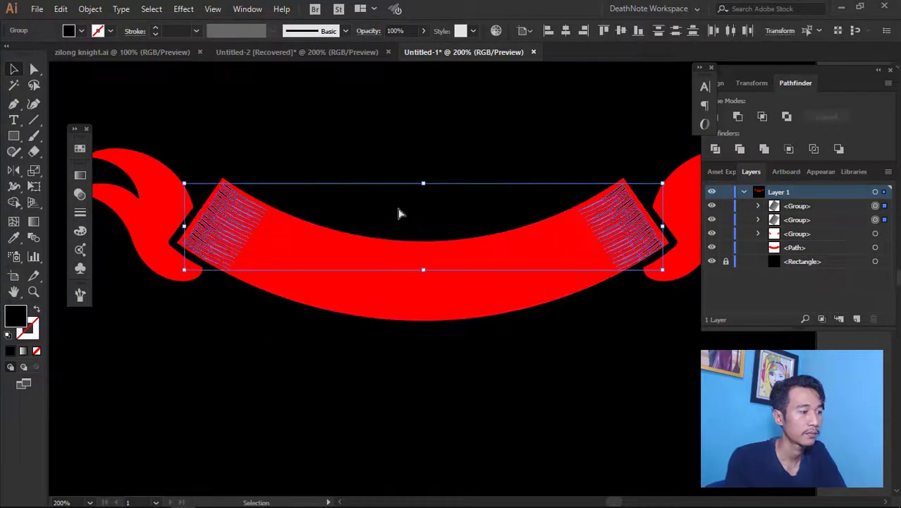
{"action": "key", "text": "ctrl+g"}
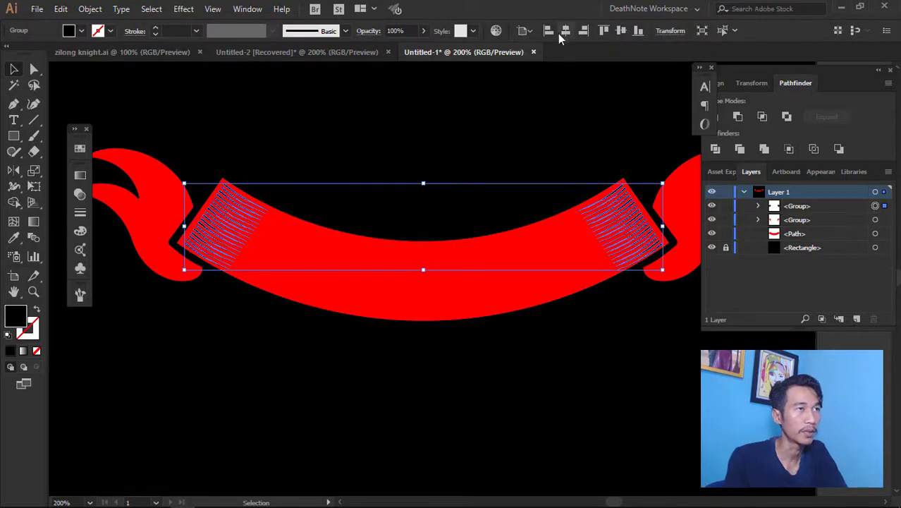
{"action": "left_click", "coordinate": [524, 181]}
{"action": "key", "text": "ctrl+minus"}
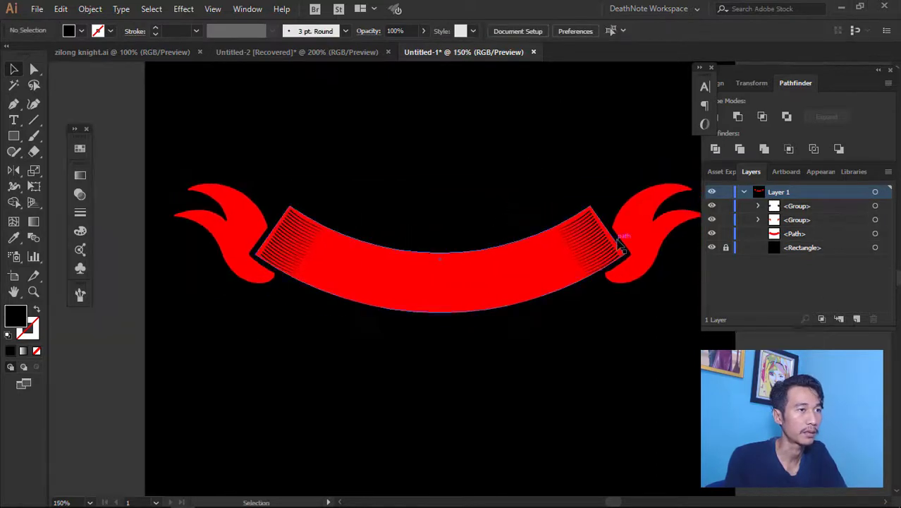
Inspect the right-end hatch lines' anchor points, trying and undoing a taller stretch.
{"action": "left_click", "coordinate": [619, 241]}
{"action": "key", "text": "ctrl+plus"}
{"action": "key", "text": "ctrl+plus"}
{"action": "key", "text": "ctrl+plus"}
{"action": "key", "text": "ctrl+plus"}
{"action": "key", "text": "a"}
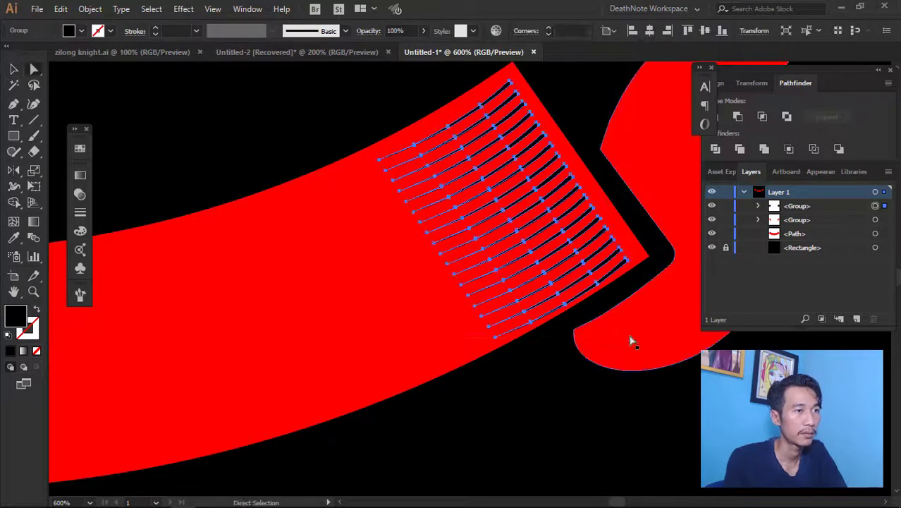
{"action": "key", "text": "v"}
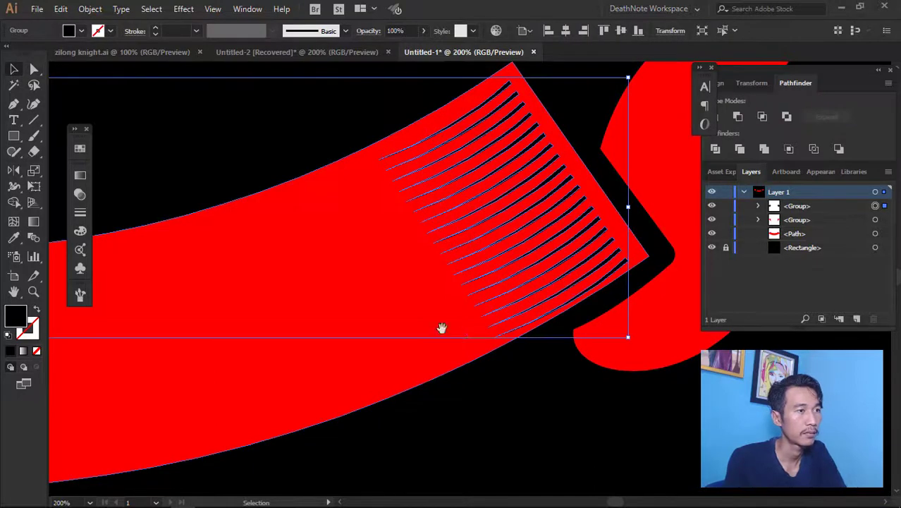
{"action": "key", "text": "ctrl+minus"}
{"action": "key", "text": "ctrl+minus"}
{"action": "key", "text": "ctrl+minus"}
{"action": "left_click_drag", "start_coordinate": [424, 295], "coordinate": [432, 361]}
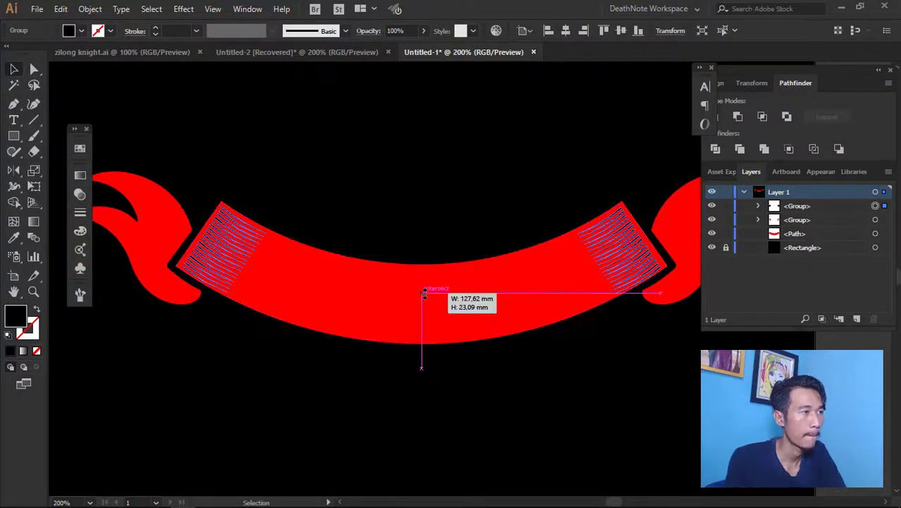
{"action": "key", "text": "ctrl+z"}
Zoom out to the full artboard and center the red ribbon in view.
{"action": "left_click", "coordinate": [442, 191]}
{"action": "key", "text": "ctrl+minus"}
{"action": "key", "text": "ctrl+minus"}
{"action": "left_click_drag", "start_coordinate": [494, 206], "coordinate": [493, 217]}
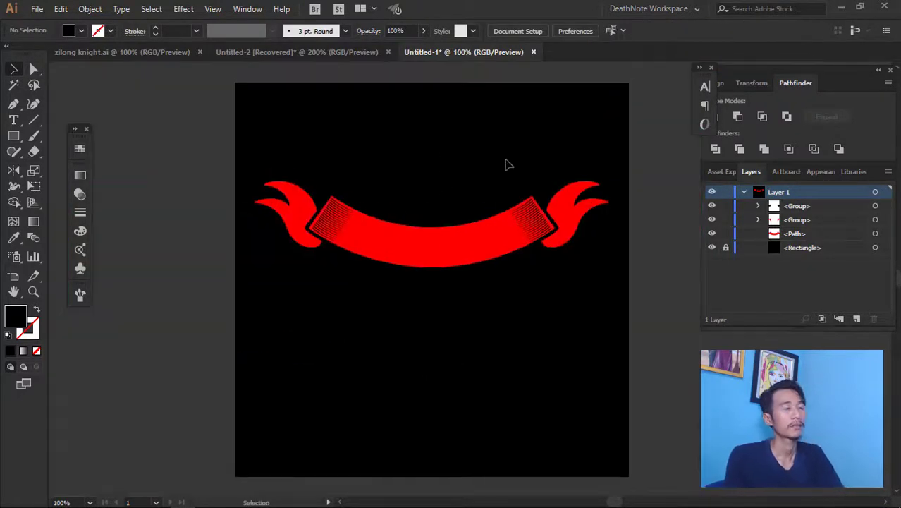
{"action": "left_click", "coordinate": [395, 224]}
{"action": "scroll", "coordinate": [428, 227], "scroll_direction": "up", "scroll_amount": 3}
{"action": "scroll", "coordinate": [482, 231], "scroll_direction": "down", "scroll_amount": 4}
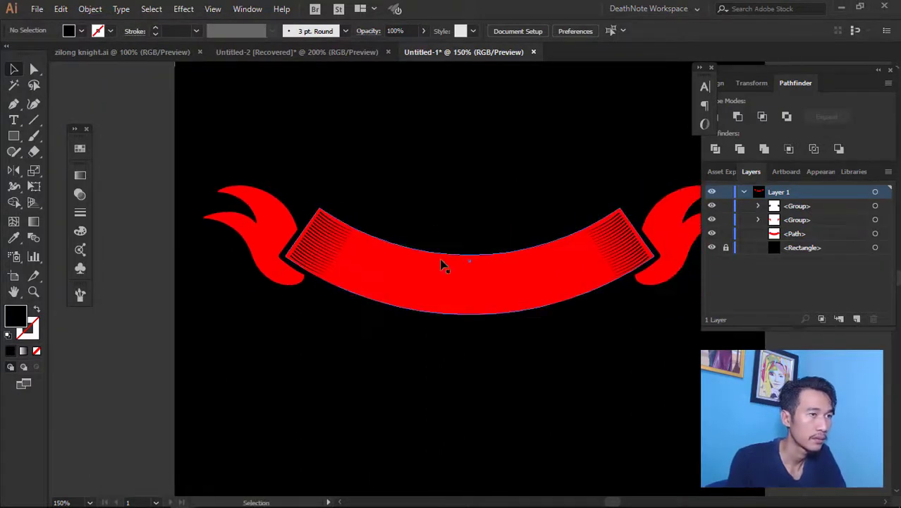
{"action": "mouse_move", "coordinate": [443, 261]}
{"action": "left_mouse_down"}
{"action": "mouse_move", "coordinate": [502, 250]}
{"action": "mouse_move", "coordinate": [449, 263]}
{"action": "left_mouse_up"}
{"action": "left_click", "coordinate": [438, 201]}
Scroll around the artboard to check both folded ends of the ribbon.
{"action": "scroll", "coordinate": [268, 262], "scroll_direction": "up", "scroll_amount": 2}
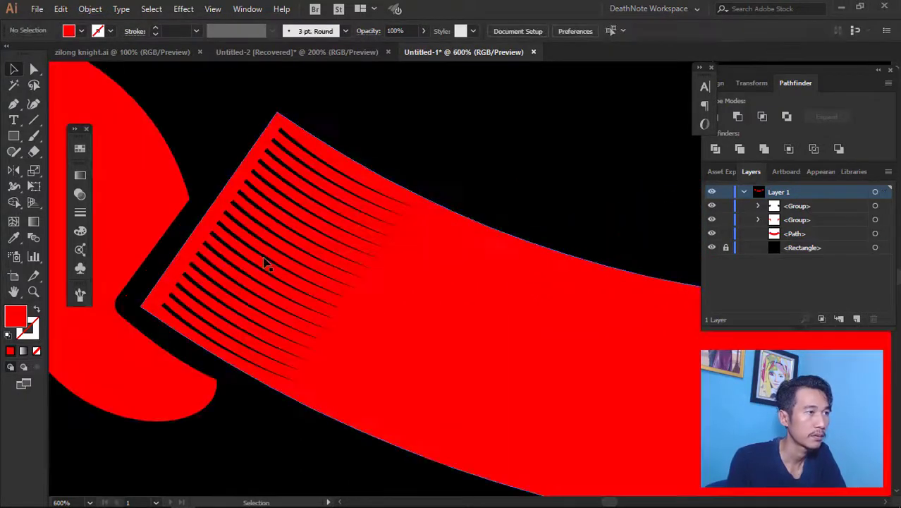
{"action": "scroll", "coordinate": [331, 238], "scroll_direction": "down", "scroll_amount": 2}
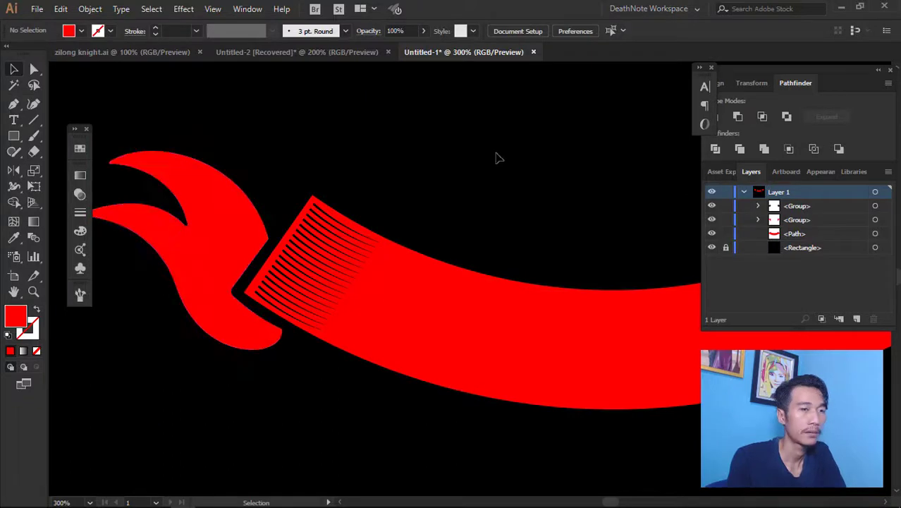
{"action": "scroll", "coordinate": [501, 183], "scroll_direction": "down", "scroll_amount": 1}
{"action": "scroll", "coordinate": [505, 211], "scroll_direction": "left", "scroll_amount": 2}
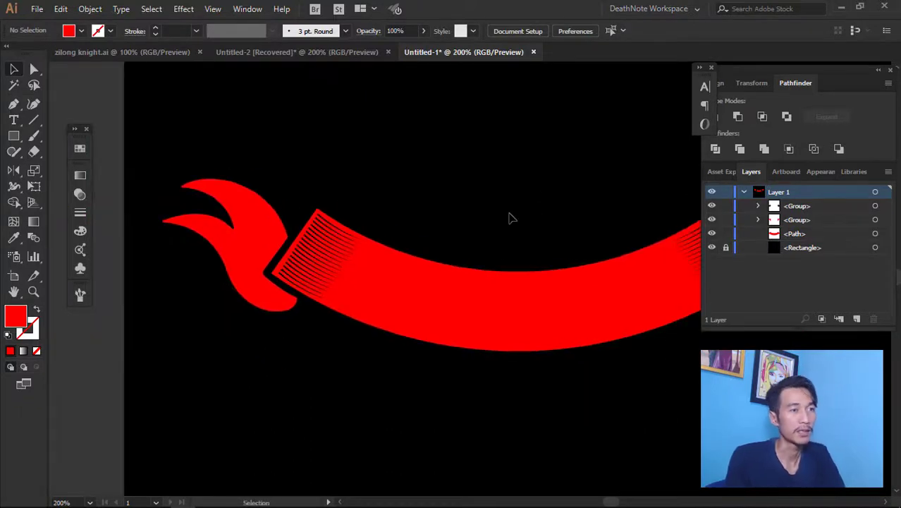
{"action": "scroll", "coordinate": [484, 201], "scroll_direction": "right", "scroll_amount": 1}
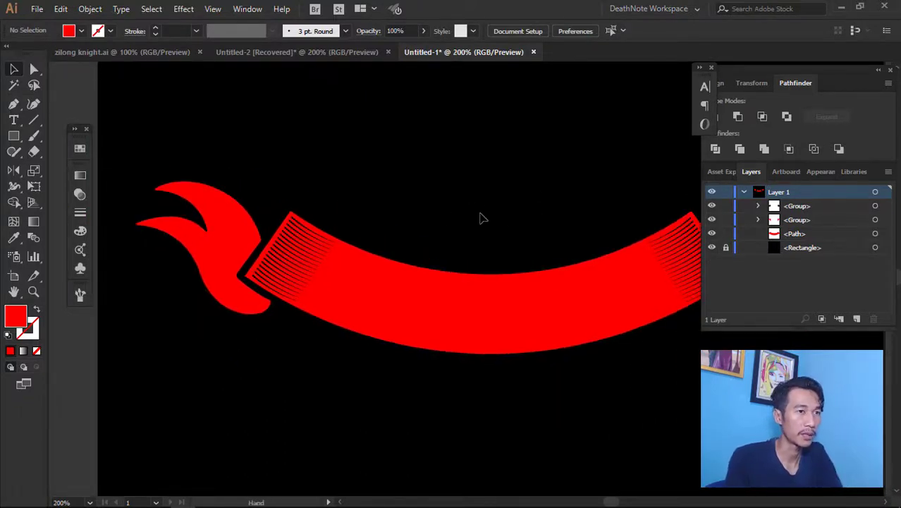
Hide the panels, inspect the whole ribbon, and select the ribbon and hatch artwork.
{"action": "key", "text": "Tab"}
{"action": "scroll", "coordinate": [300, 234], "scroll_direction": "up", "scroll_amount": 1}
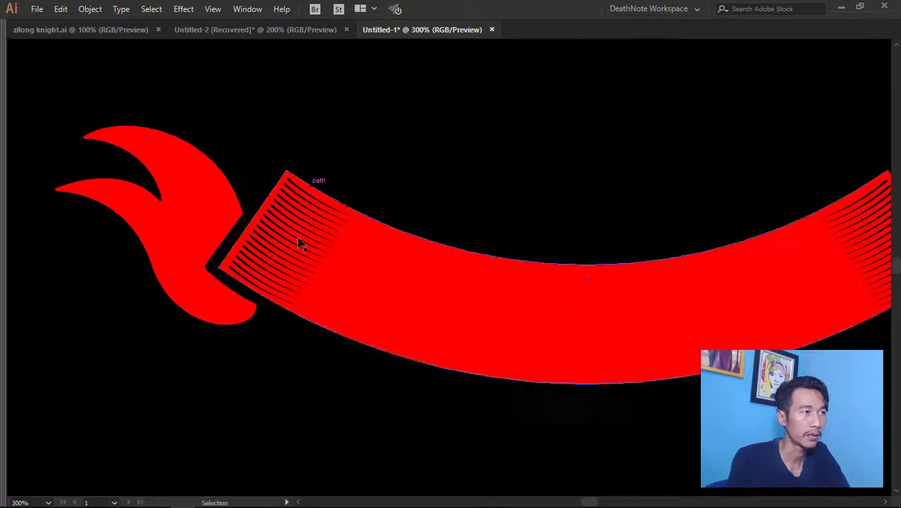
{"action": "scroll", "coordinate": [299, 229], "scroll_direction": "up", "scroll_amount": 1}
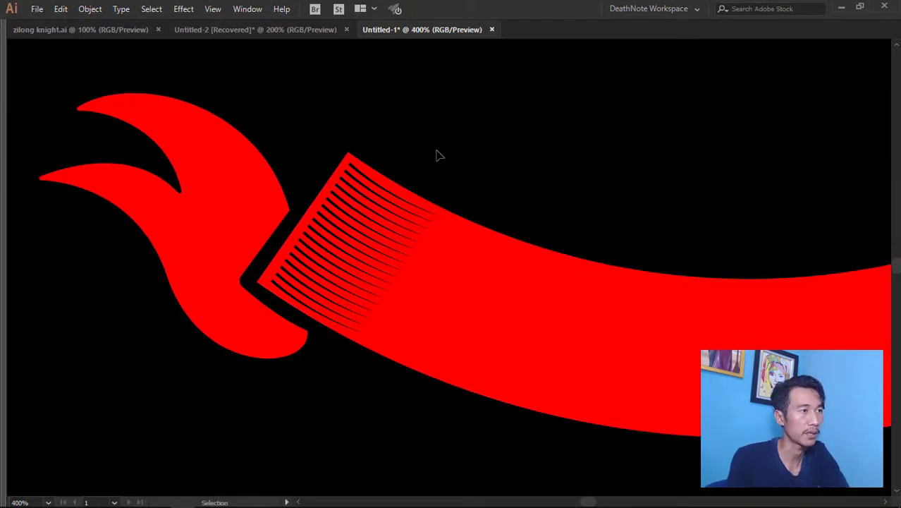
{"action": "scroll", "coordinate": [358, 205], "scroll_direction": "up", "scroll_amount": 1}
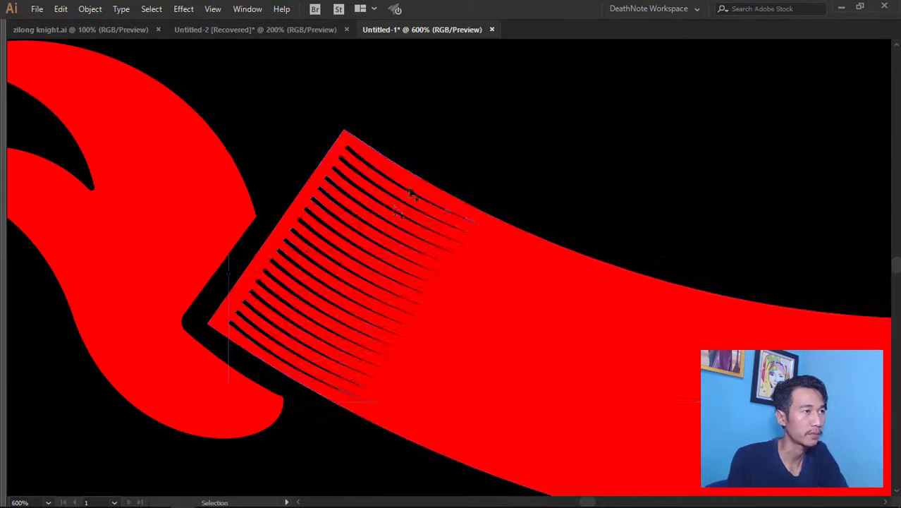
{"action": "scroll", "coordinate": [368, 232], "scroll_direction": "down", "scroll_amount": 2}
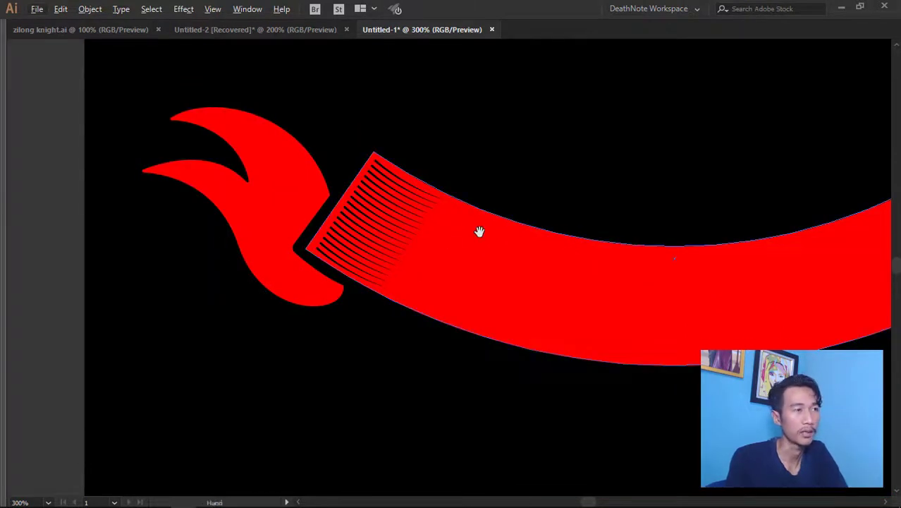
{"action": "scroll", "coordinate": [478, 231], "scroll_direction": "right", "scroll_amount": 1}
{"action": "scroll", "coordinate": [356, 203], "scroll_direction": "down", "scroll_amount": 1}
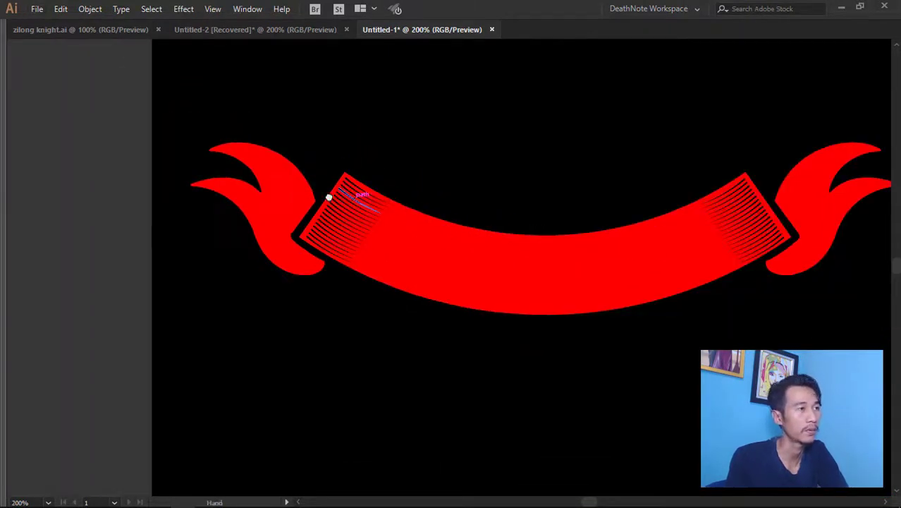
{"action": "scroll", "coordinate": [328, 196], "scroll_direction": "right", "scroll_amount": 1}
{"action": "left_click", "coordinate": [368, 238]}
Group the ribbon with its hatches, apply Pathfinder Unite, and expand into a compound path.
{"action": "key", "text": "Tab"}
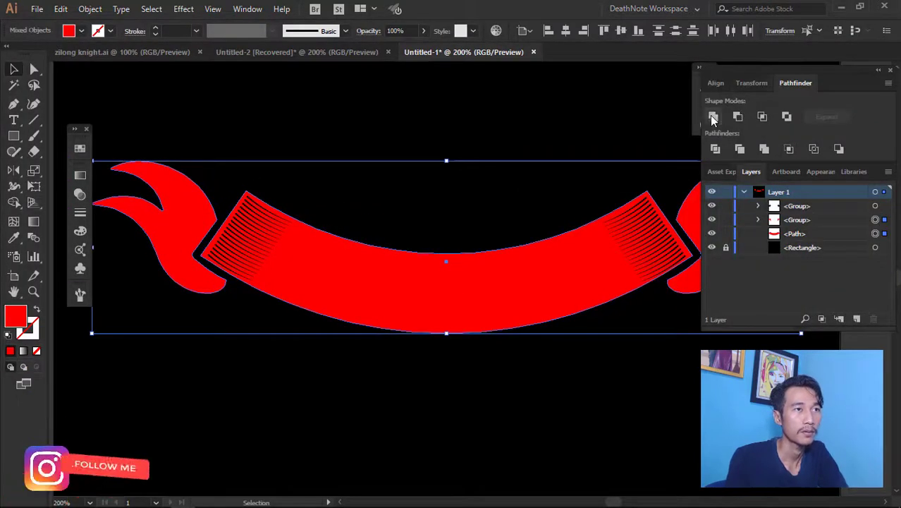
{"action": "key", "text": "ctrl+g"}
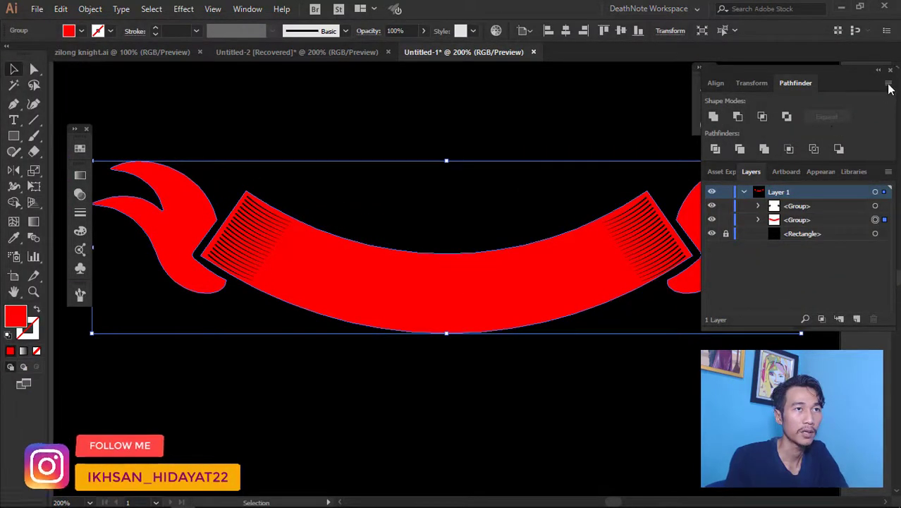
{"action": "left_click", "coordinate": [889, 83]}
{"action": "left_click", "coordinate": [847, 145]}
{"action": "left_click", "coordinate": [827, 117]}
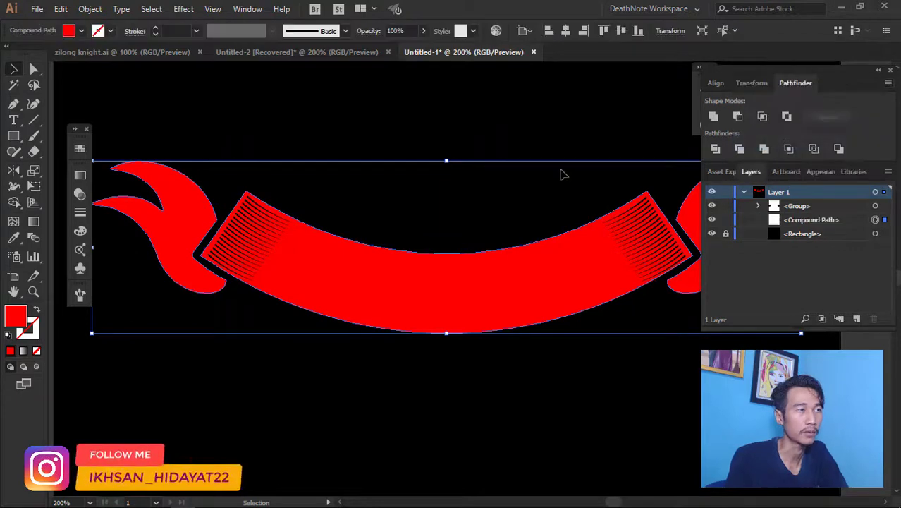
{"action": "left_click", "coordinate": [513, 188]}
{"action": "left_click_drag", "start_coordinate": [513, 181], "coordinate": [471, 167]}
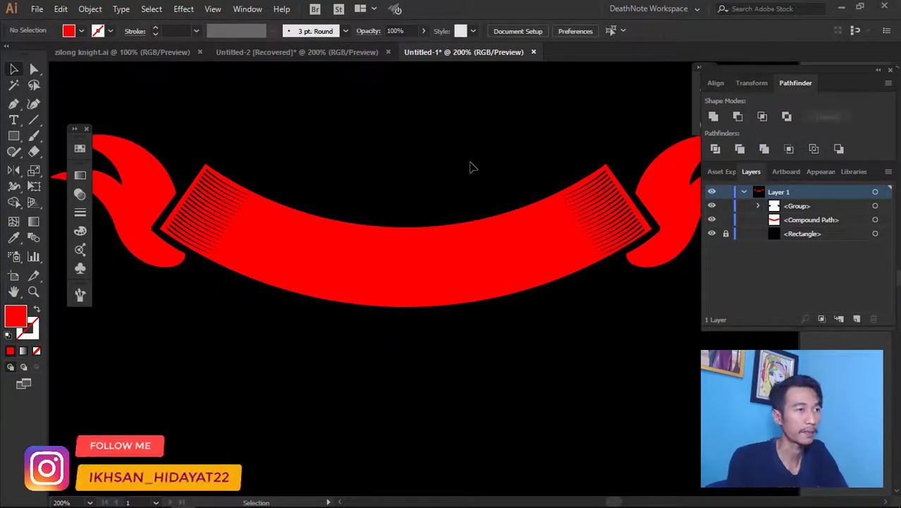